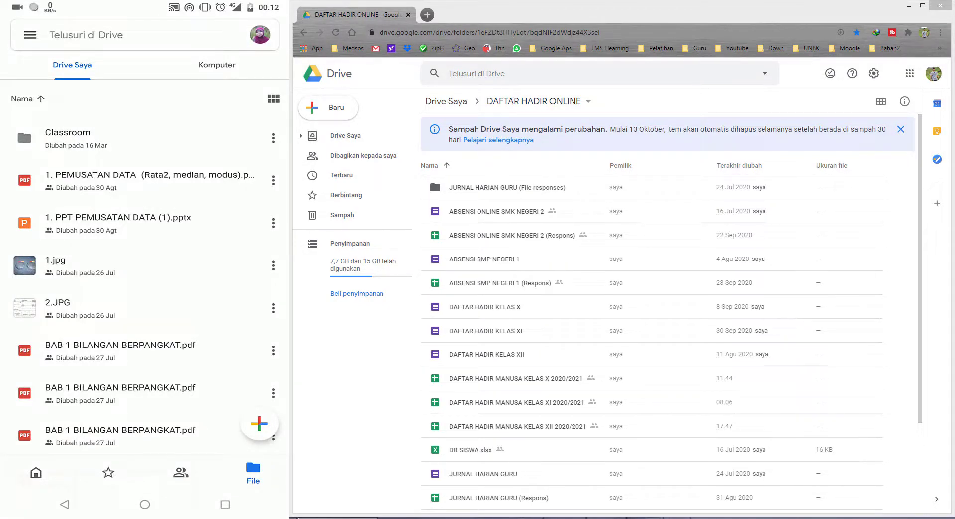
Step: Open the DAFTAR HADIR KELAS X form from the DAFTAR HADIR ONLINE folder in My Drive
click(358, 136)
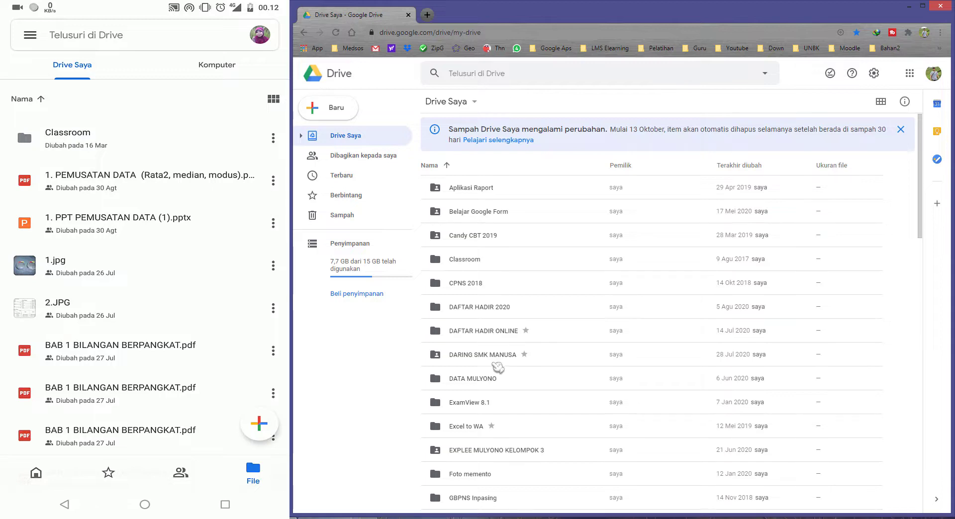
double_click(493, 330)
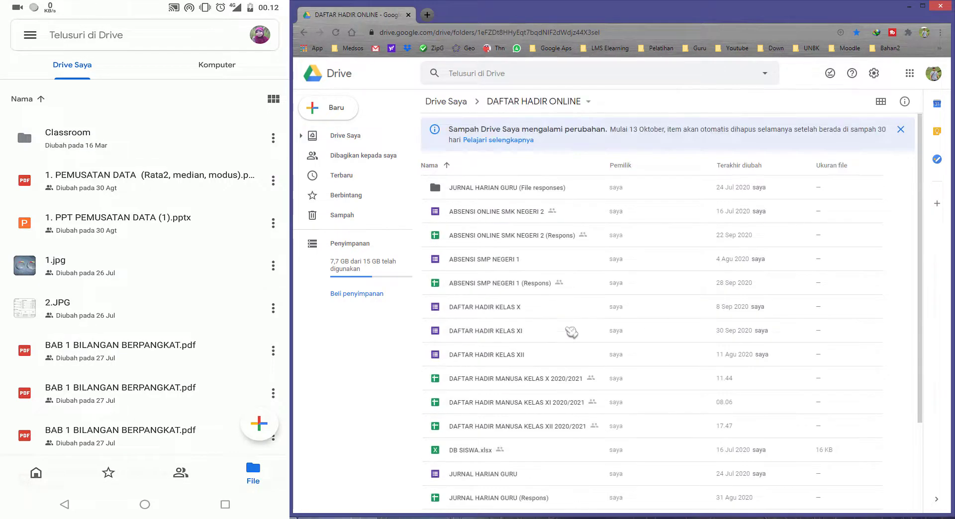
double_click(526, 315)
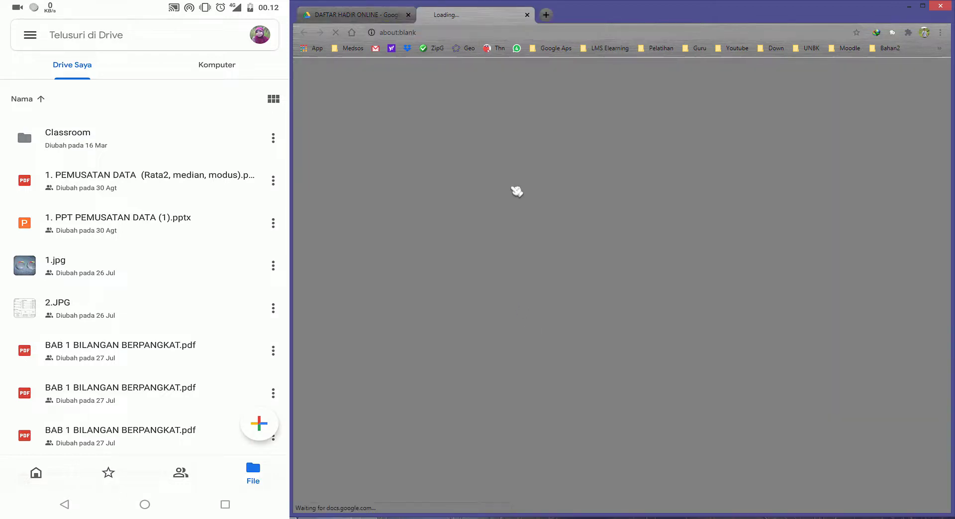
Step: Scroll through the DAFTAR HADIR KELAS X form to review it, then close it
scroll(414, 224, down, 1)
scroll(414, 223, down, 2)
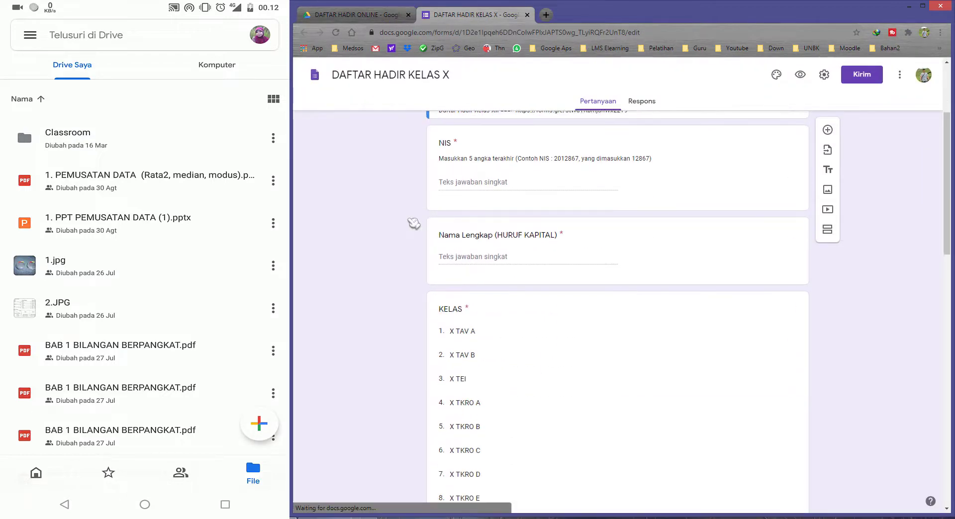
scroll(414, 224, down, 4)
scroll(414, 224, down, 8)
scroll(414, 224, down, 4)
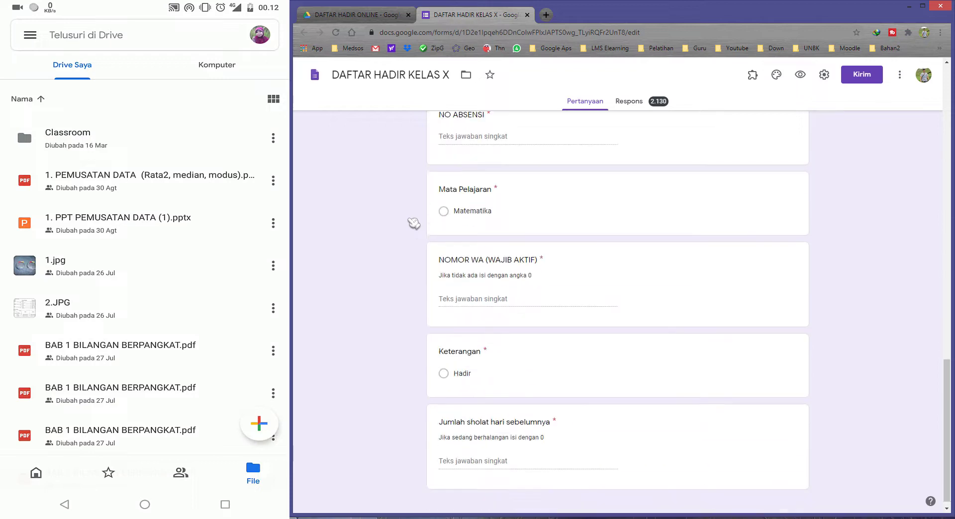
scroll(414, 223, up, 5)
scroll(414, 224, up, 5)
scroll(414, 224, up, 7)
scroll(414, 223, up, 3)
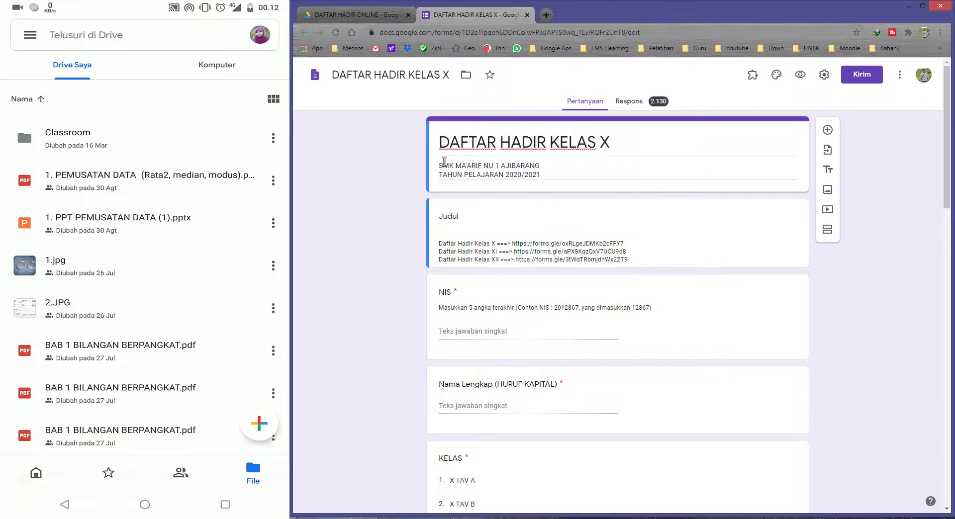
scroll(532, 269, down, 3)
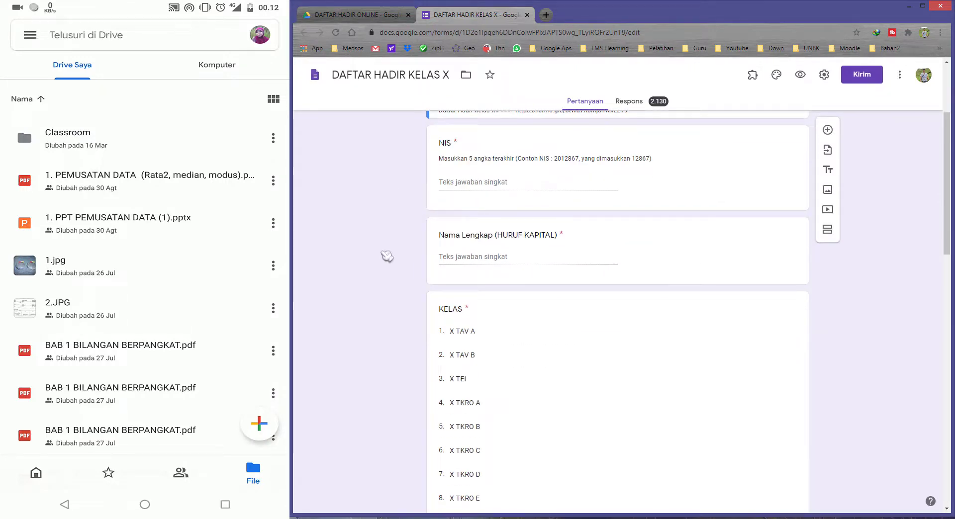
scroll(420, 252, down, 7)
scroll(422, 253, down, 3)
scroll(412, 242, down, 4)
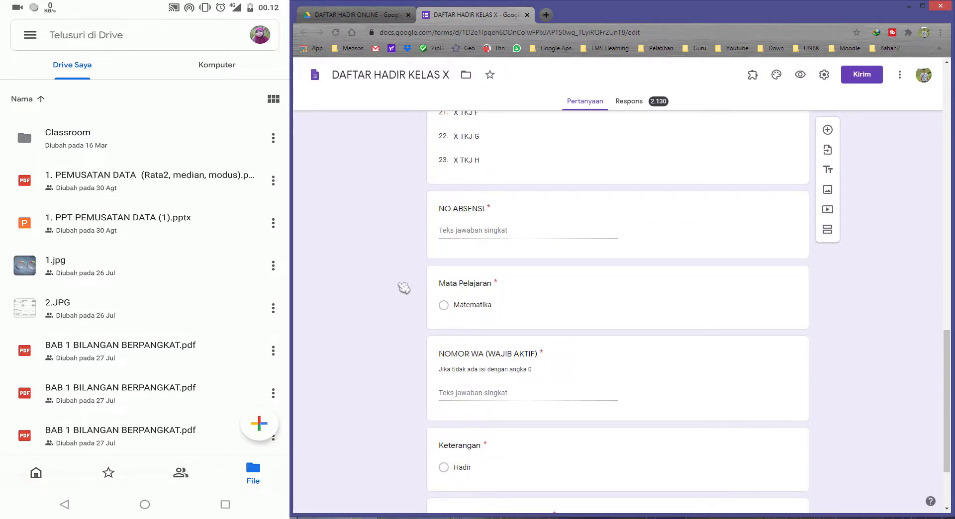
scroll(404, 288, down, 2)
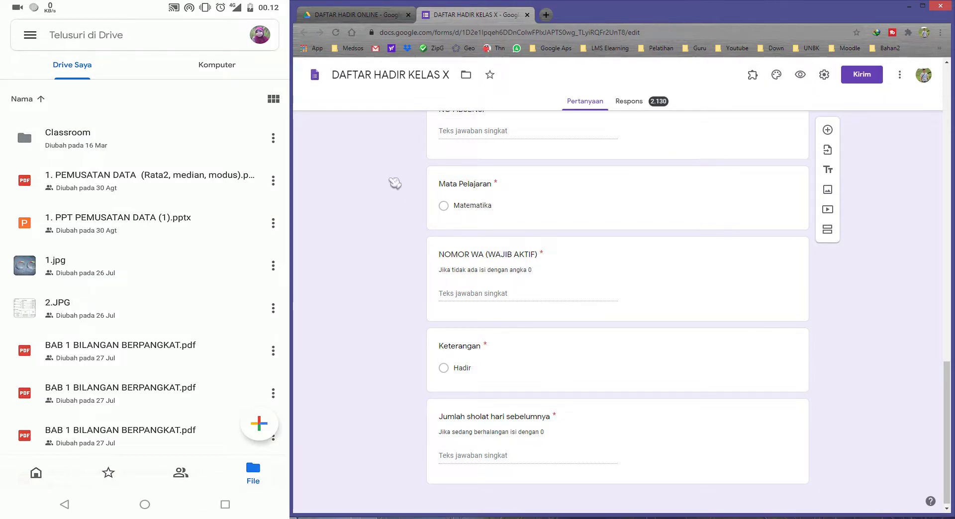
scroll(406, 194, up, 10)
scroll(409, 200, up, 6)
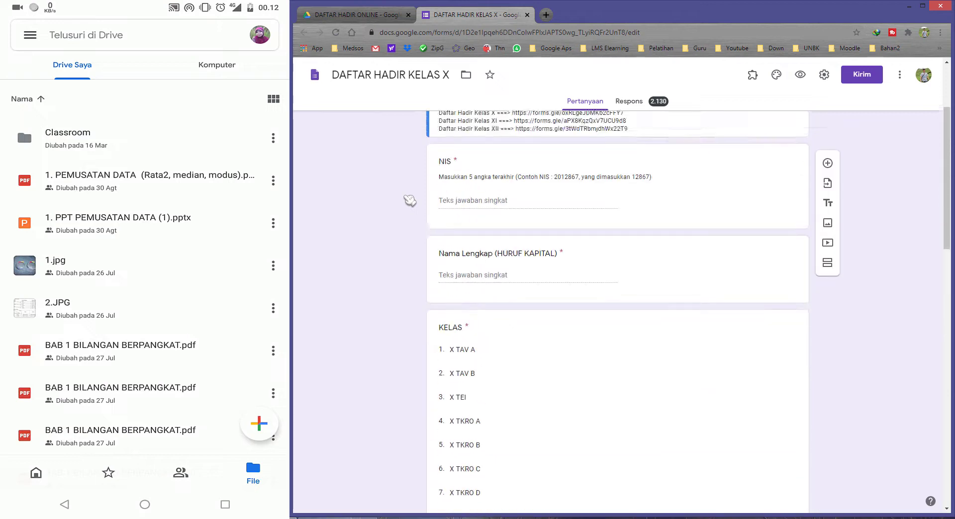
scroll(406, 198, up, 3)
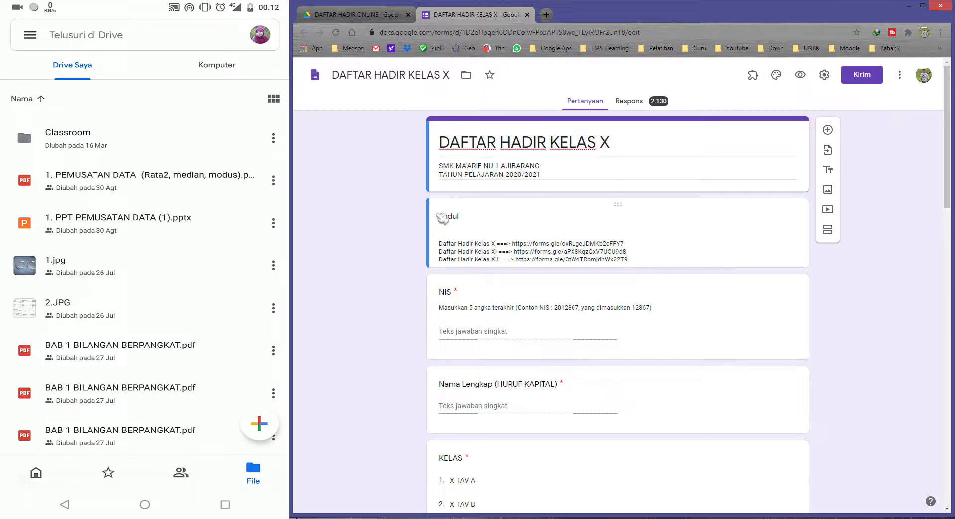
scroll(403, 209, down, 3)
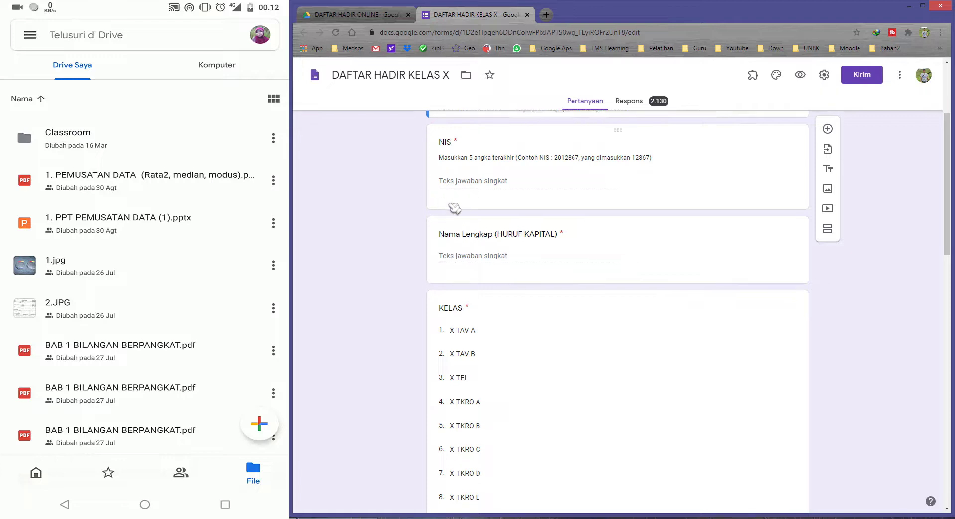
scroll(452, 207, down, 4)
scroll(479, 221, down, 4)
scroll(491, 223, down, 4)
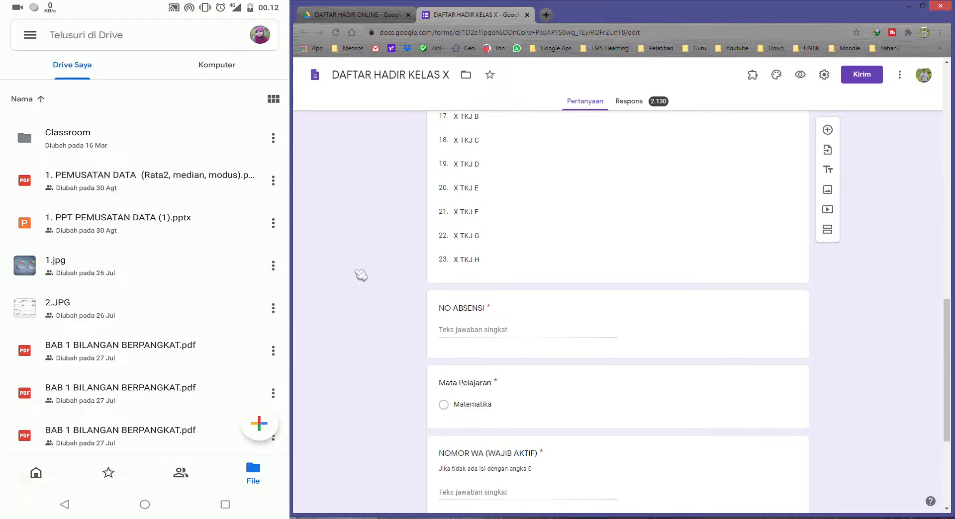
scroll(406, 259, up, 2)
scroll(403, 244, up, 4)
scroll(403, 241, up, 6)
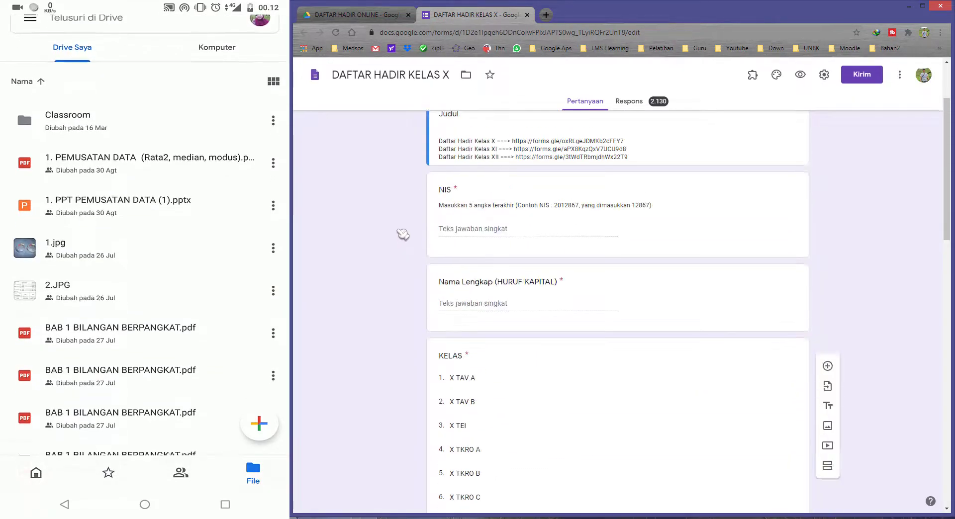
scroll(403, 234, up, 3)
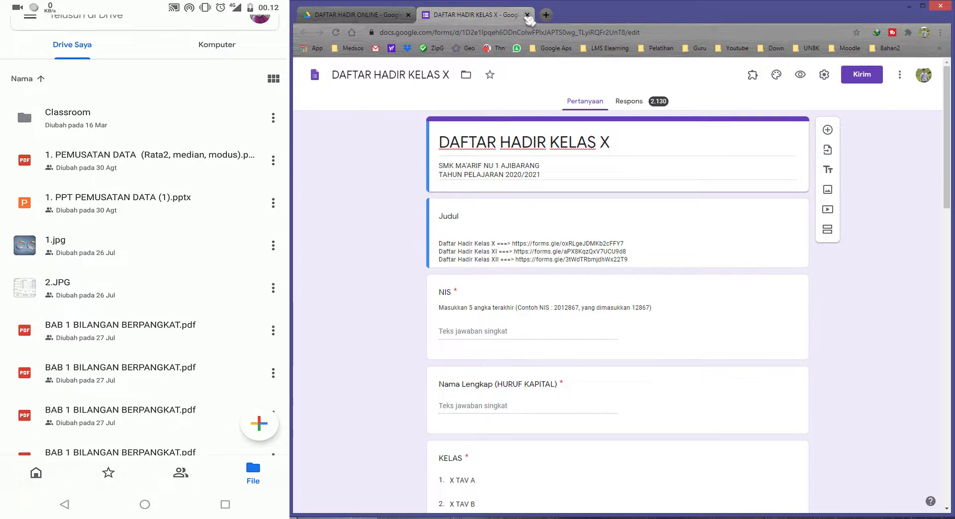
click(526, 14)
Step: Select the DAFTAR HADIR KELAS X row and bring up the phone's Buat baru sheet with +
click(396, 370)
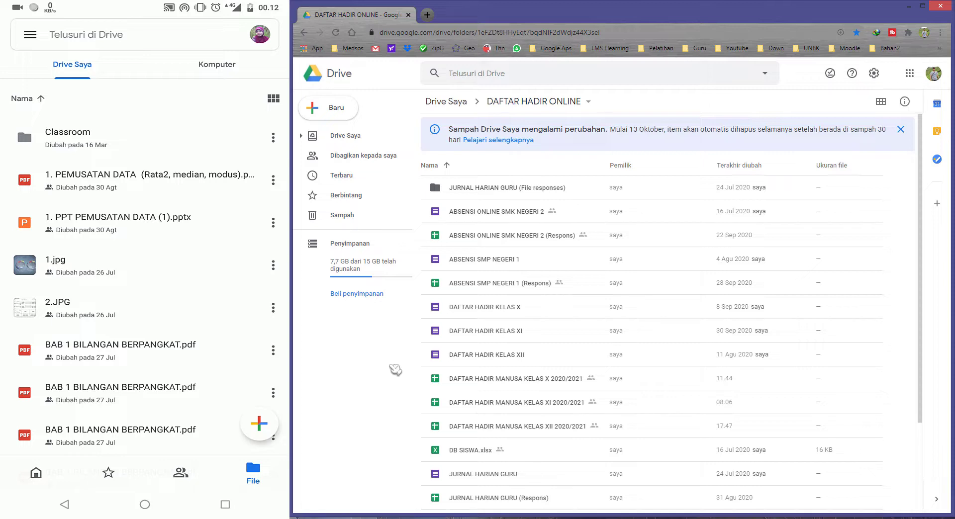
click(490, 317)
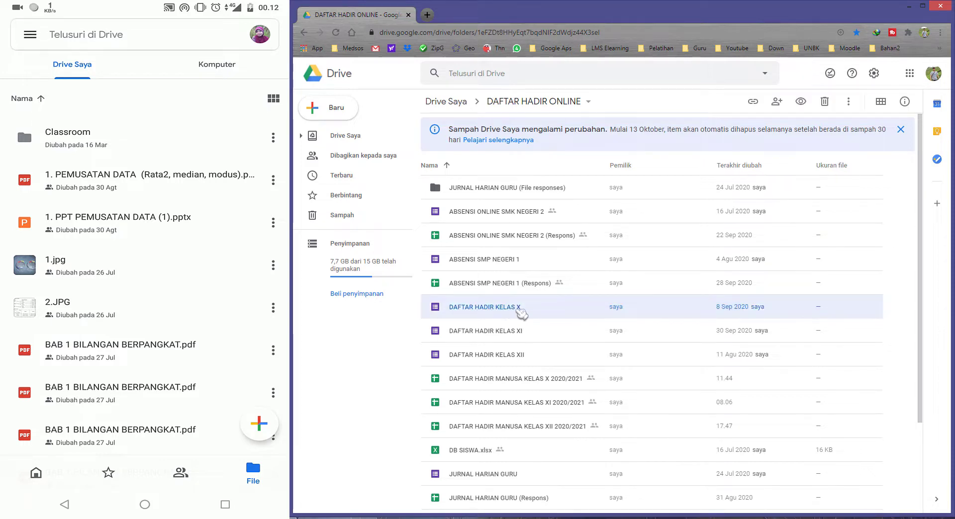
scroll(211, 418, down, 1)
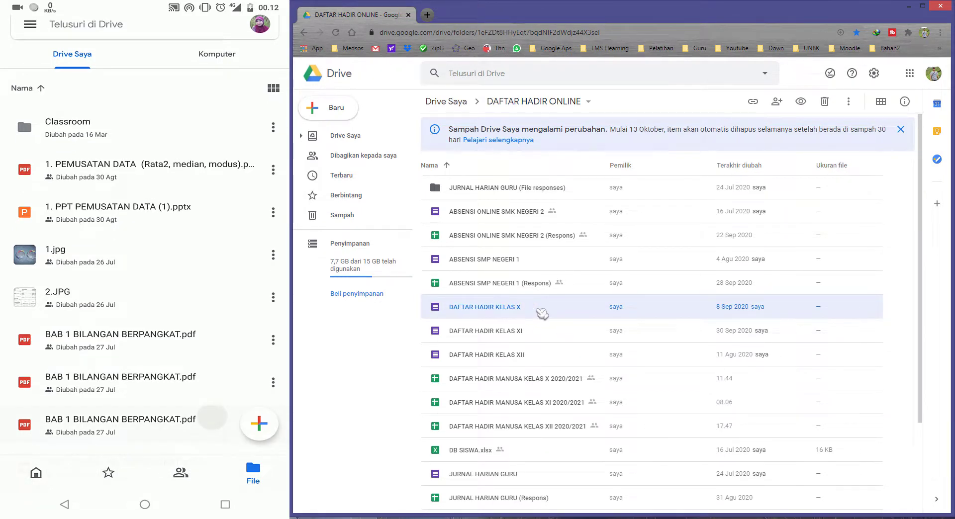
scroll(144, 249, down, 1)
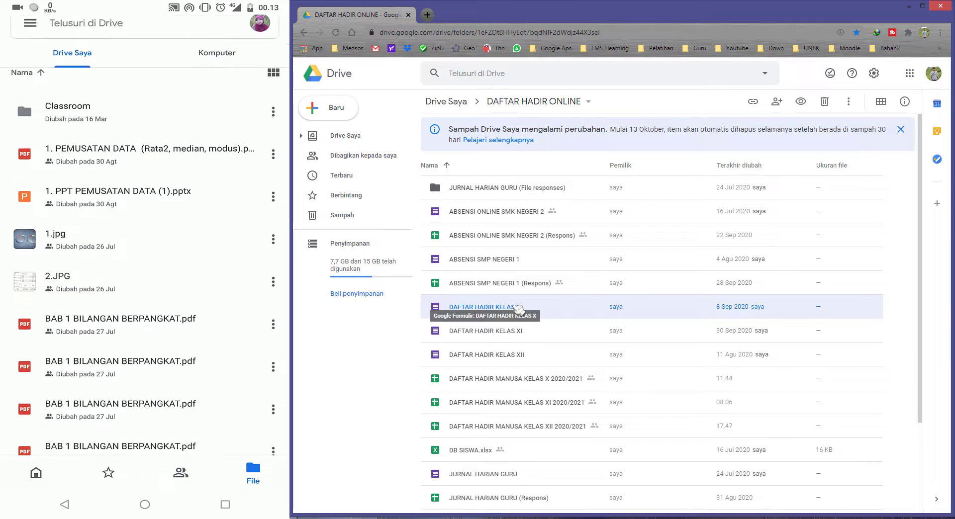
scroll(145, 248, up, 1)
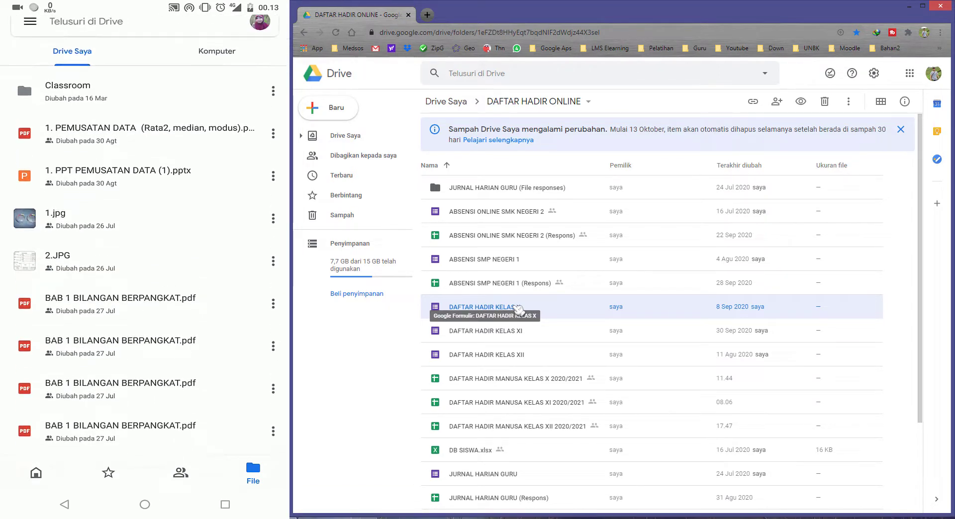
click(259, 424)
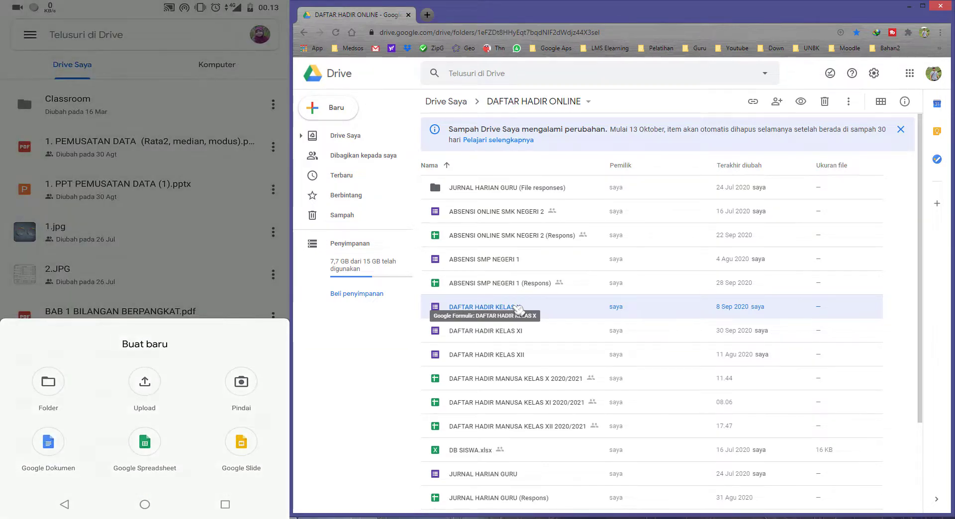
Step: Create a new folder named 'Daftar hadir 2020' from the Buat baru sheet
click(48, 381)
text(Da)
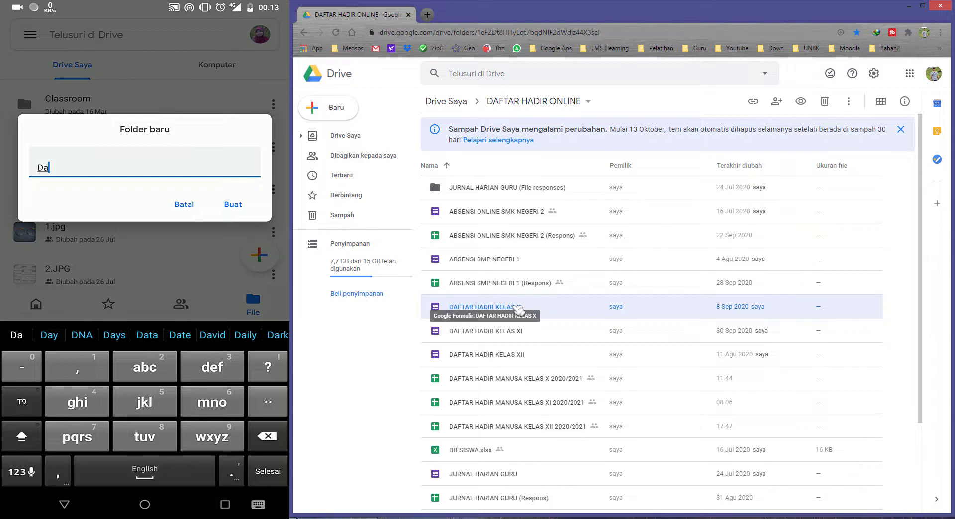
text(eta)
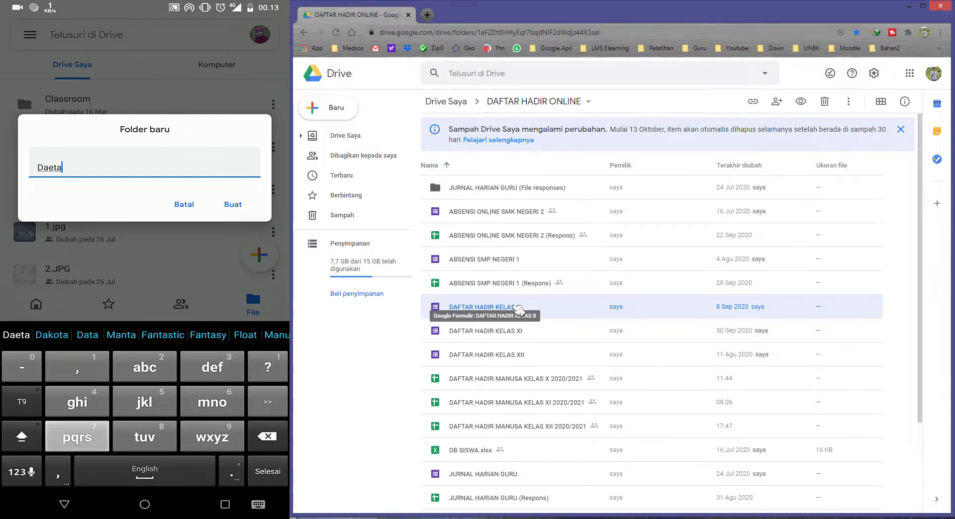
key(BackSpace)
key(BackSpace)
key(BackSpace)
text(fta)
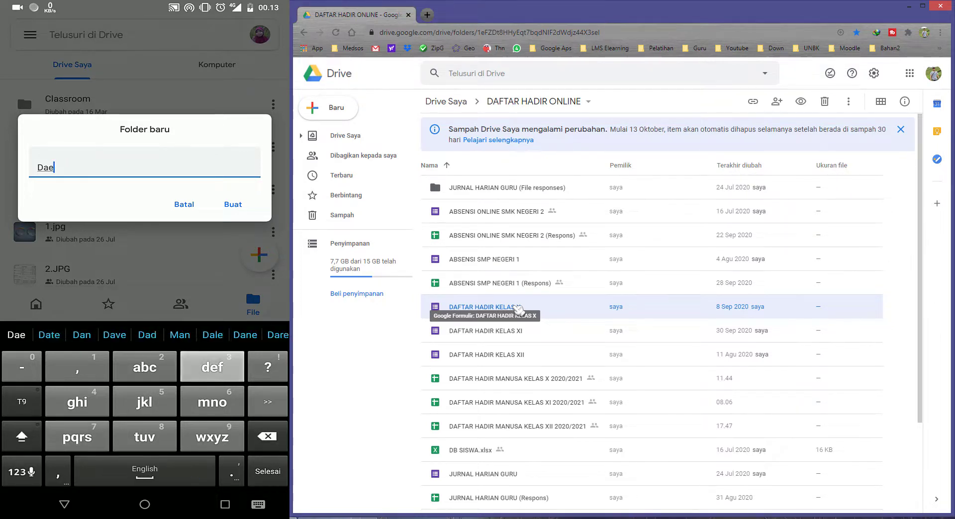
text(r had)
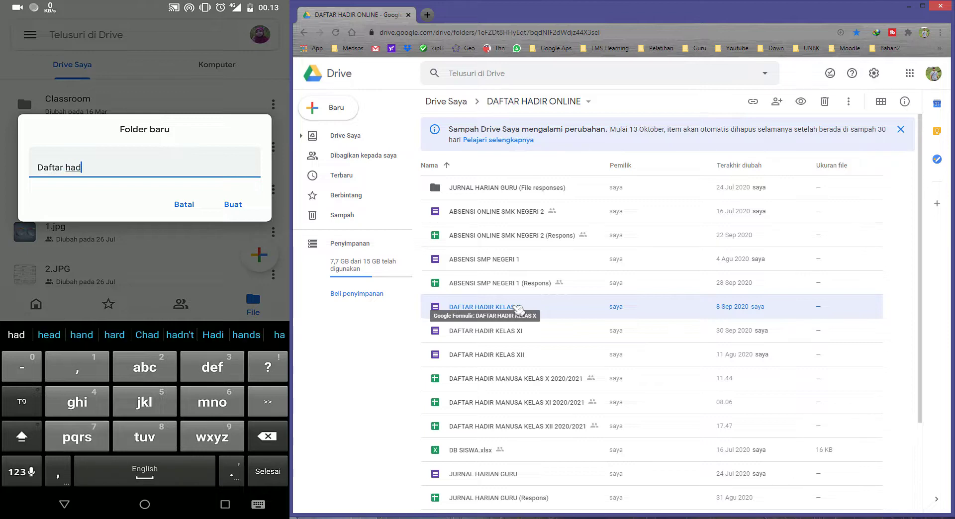
text(gir )
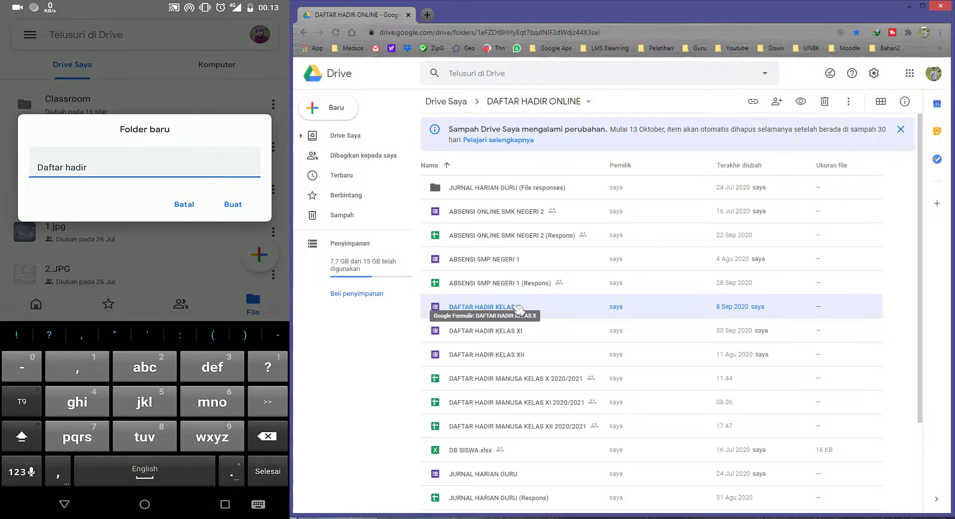
text(2020)
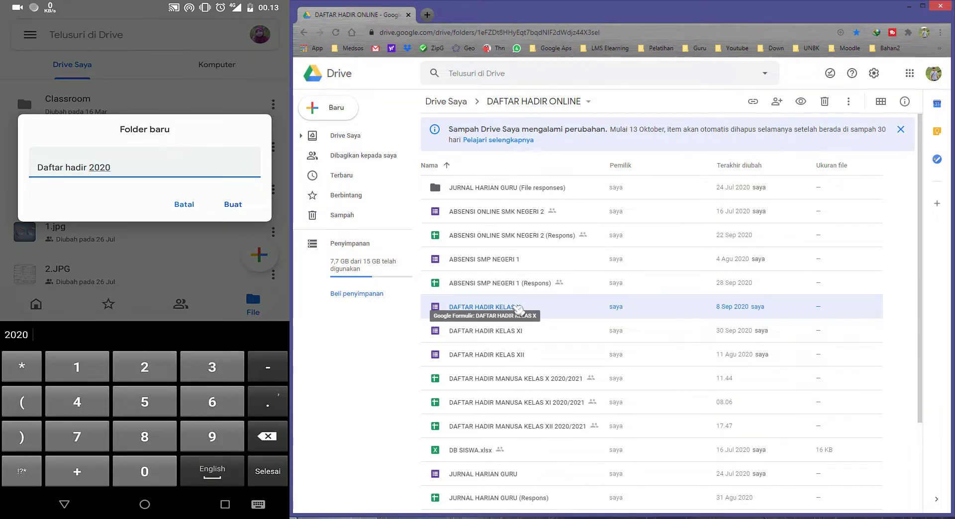
click(233, 204)
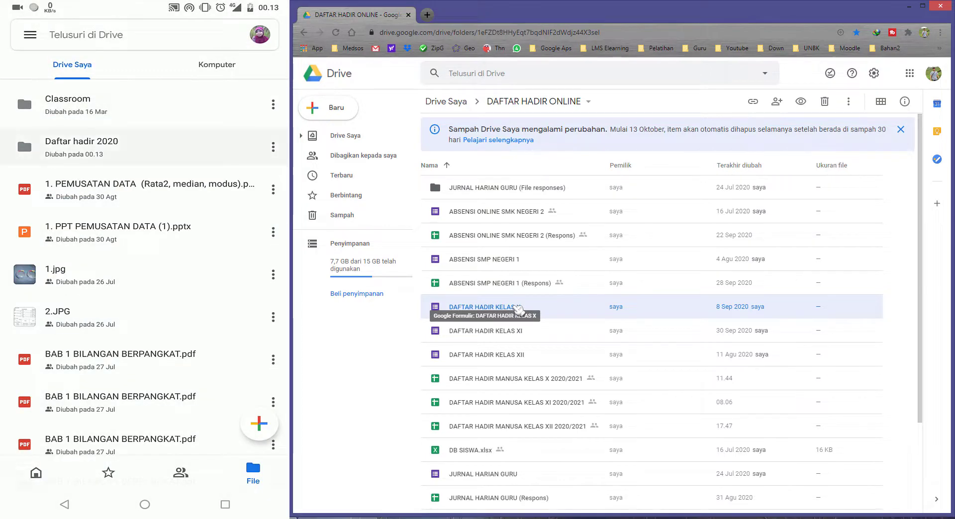
Step: Open Daftar hadir 2020 on the phone and add a collaborator's e-mail with Editor access
click(393, 369)
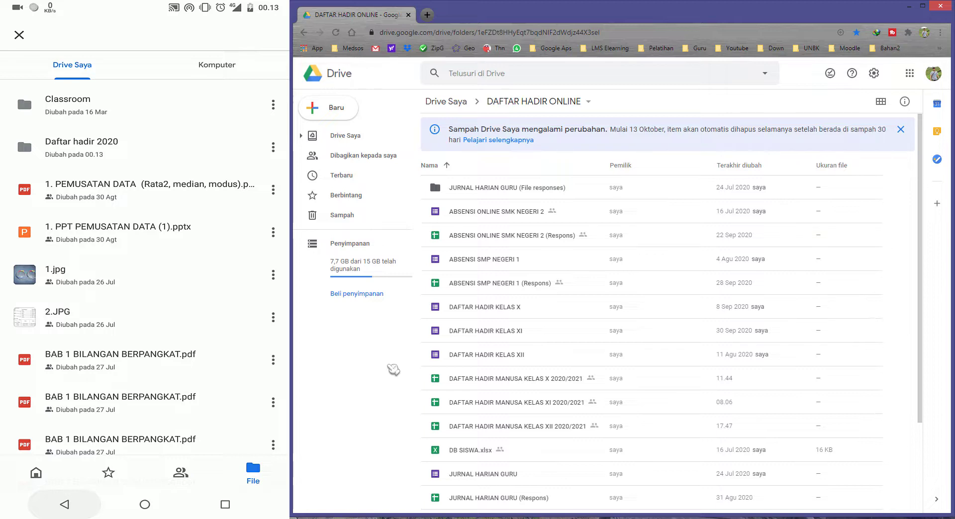
click(207, 155)
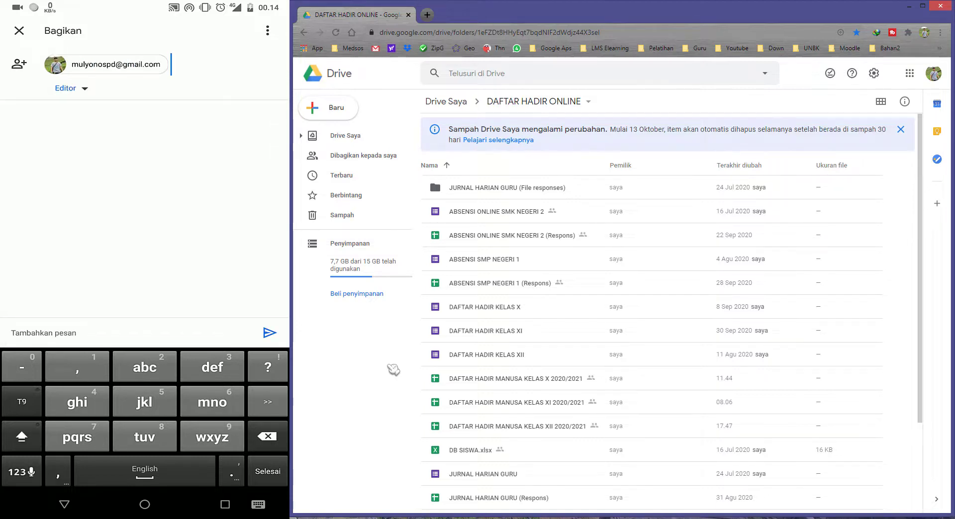
scroll(543, 326, down, 2)
scroll(543, 314, up, 2)
scroll(541, 313, down, 2)
scroll(542, 314, up, 2)
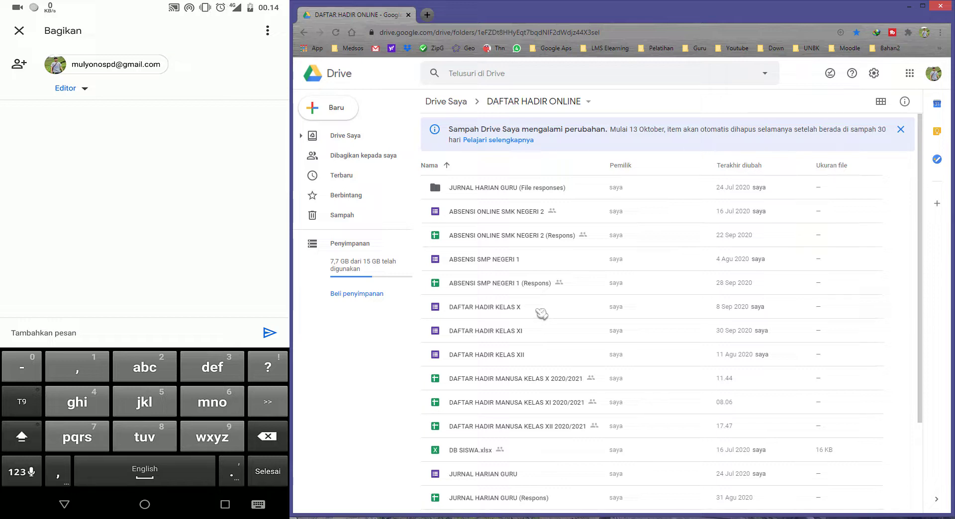
Step: Send the Daftar hadir 2020 share invitation and return to the Drive Saya list
click(44, 333)
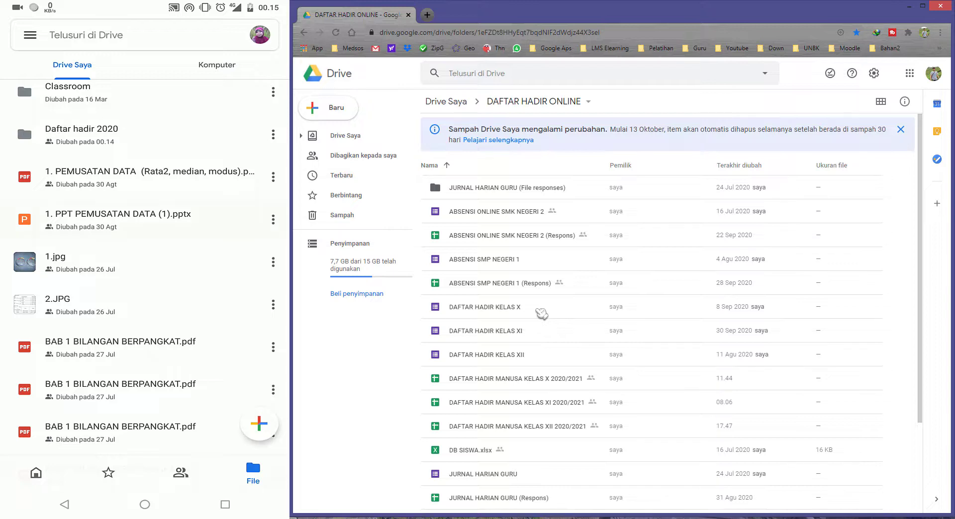
click(149, 223)
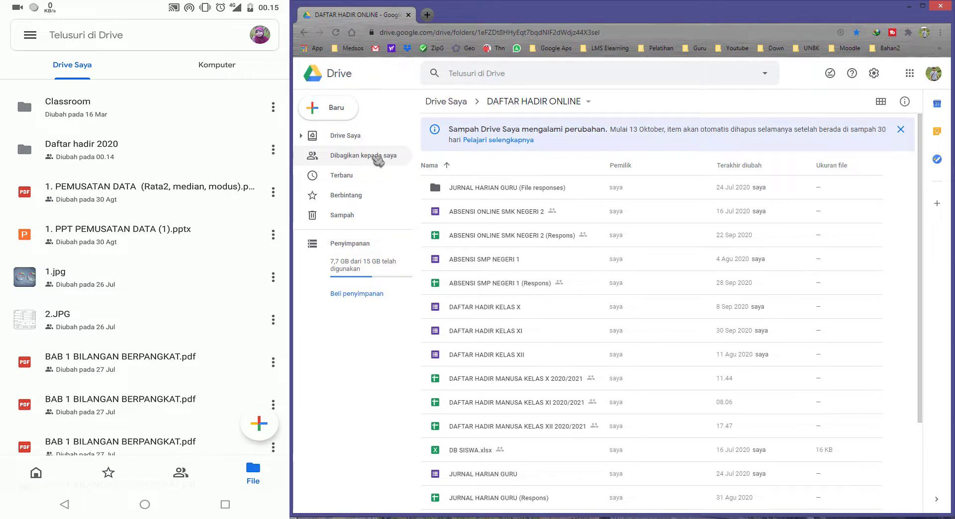
Step: In Dibagikan kepada saya, dismiss the shortcut tip and open the empty Daftar hadir 2020 folder
click(378, 158)
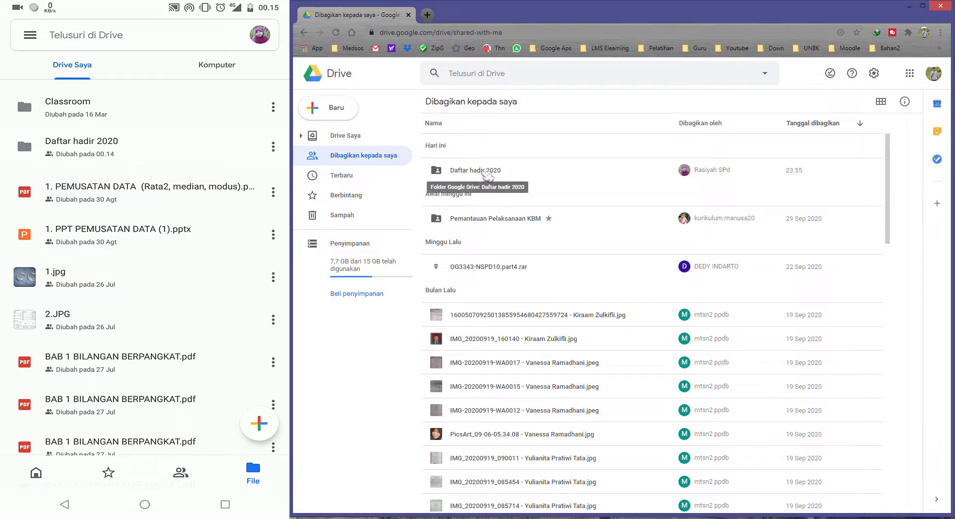
click(490, 175)
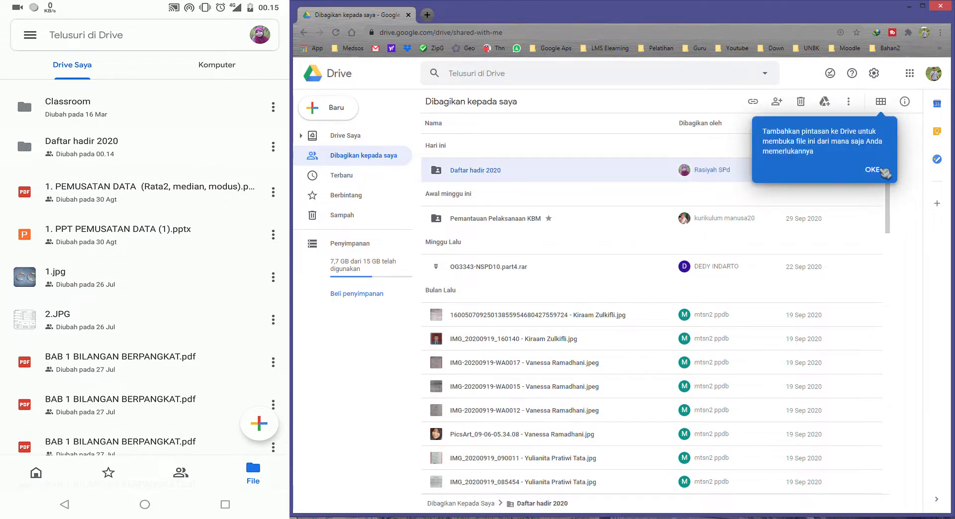
click(872, 169)
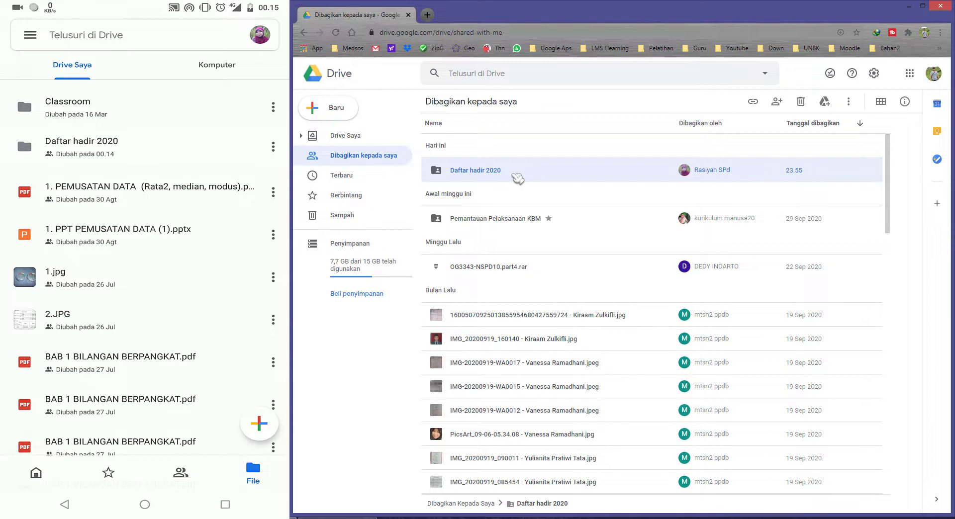
double_click(517, 178)
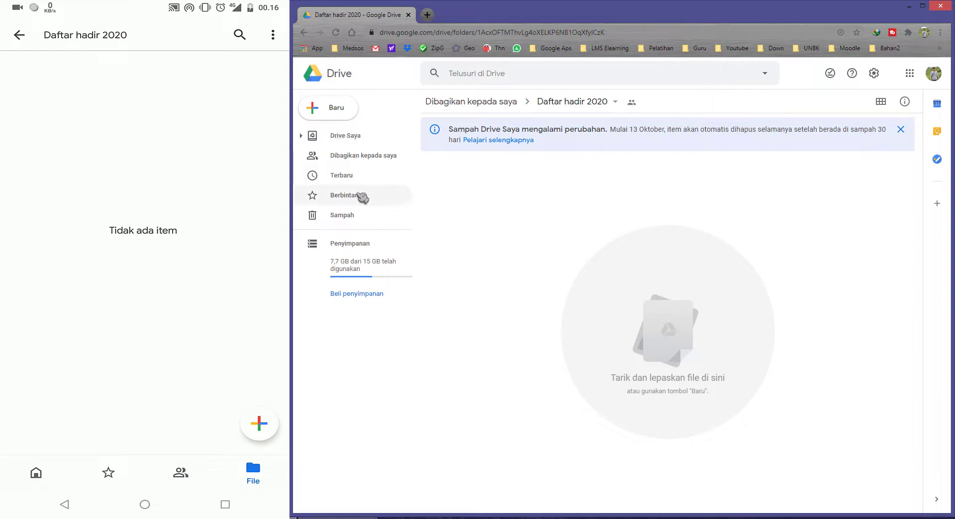
Step: Return to Drive Saya, open DAFTAR HADIR ONLINE, and select the DAFTAR HADIR KELAS X form
click(352, 137)
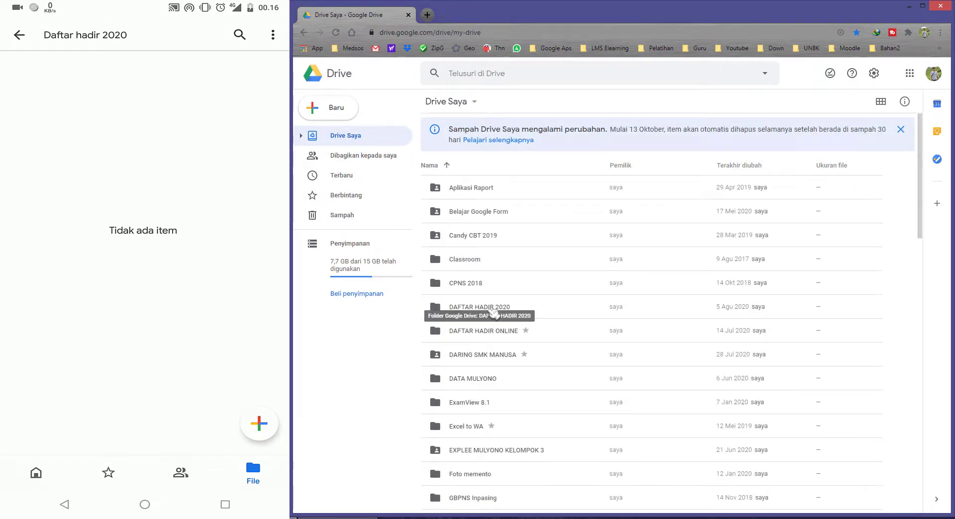
double_click(491, 335)
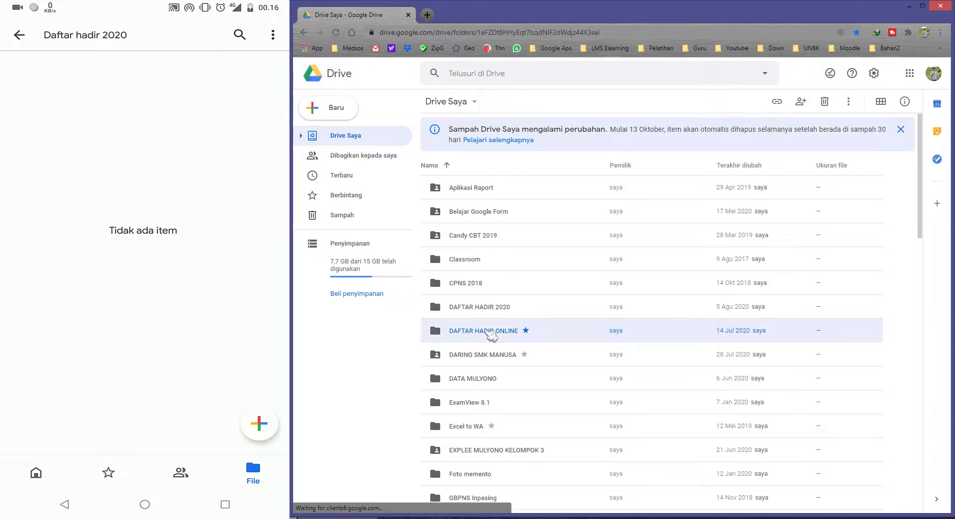
click(473, 308)
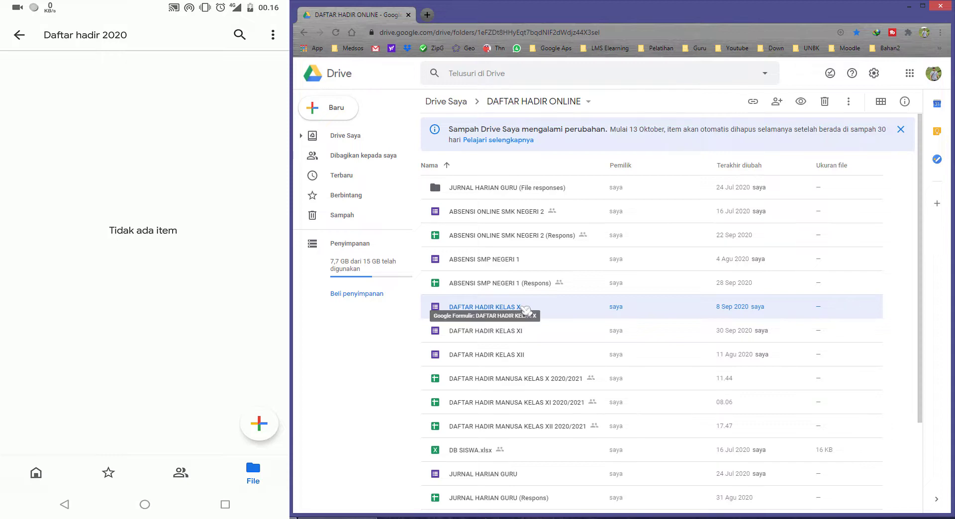
Step: Copy the DAFTAR HADIR KELAS X form with 'Buat salinan', producing Salinan DAFTAR HADIR KELAS X
scroll(561, 311, down, 1)
scroll(561, 311, down, 2)
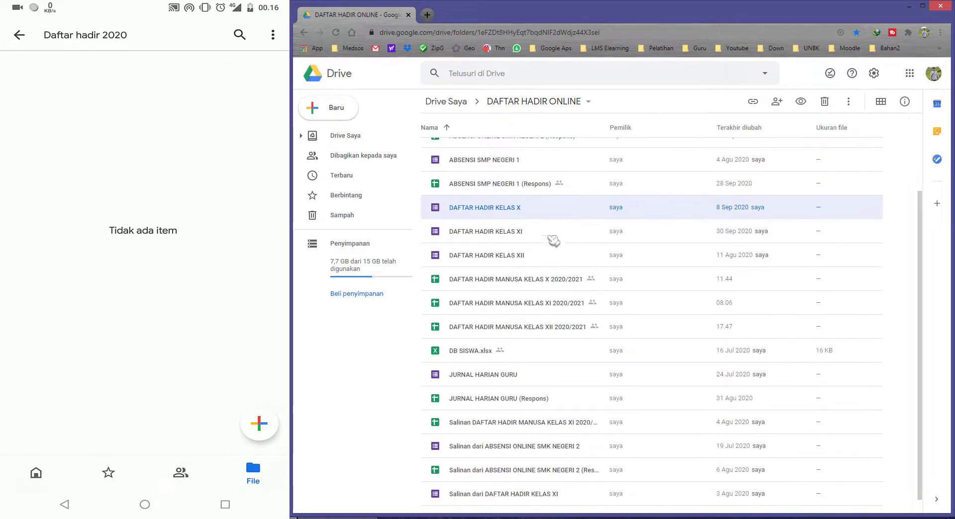
right_click(558, 212)
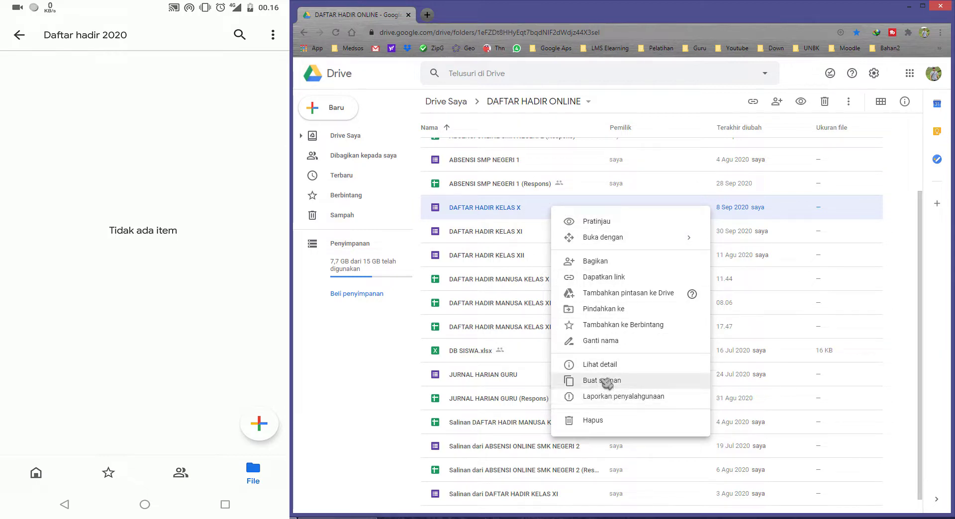
key(Escape)
key(Down)
click(503, 211)
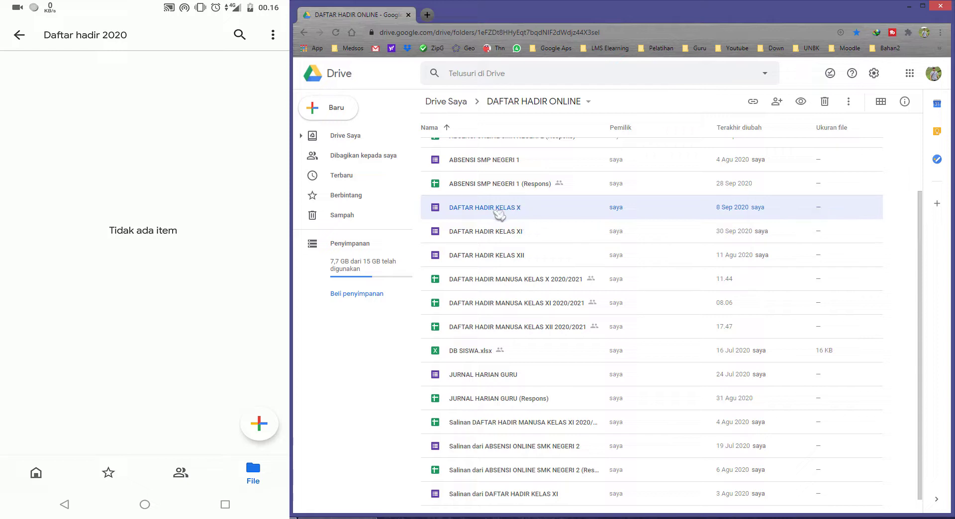
right_click(533, 213)
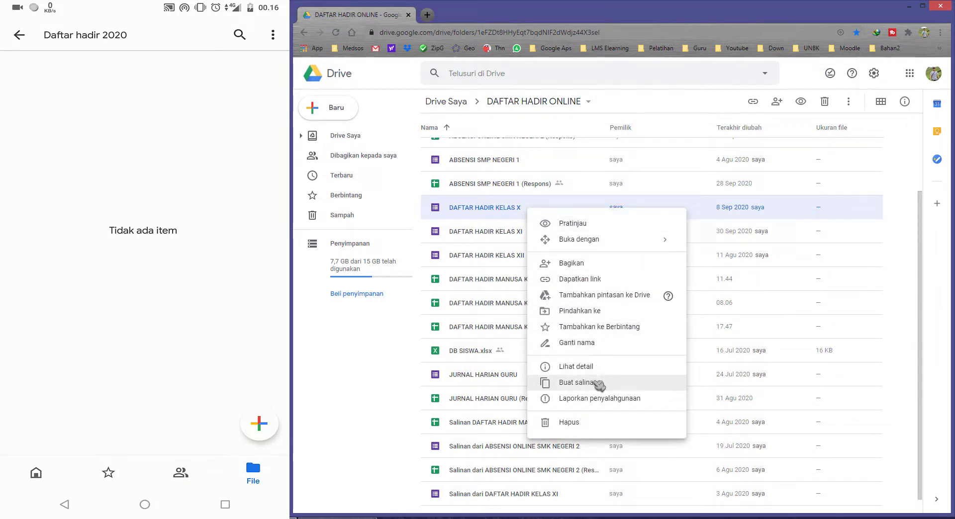
click(599, 386)
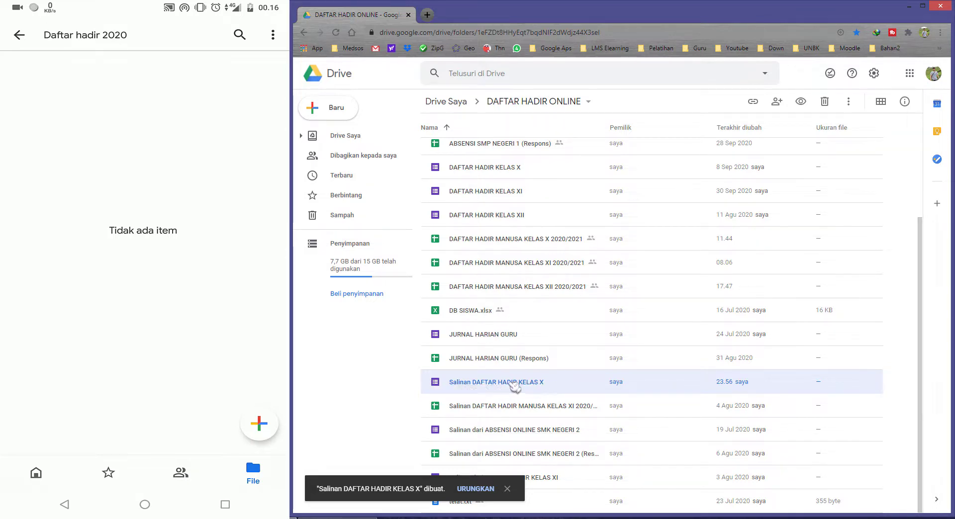
Step: Select the Salinan DAFTAR HADIR KELAS X copy and bring up its actions menu
click(513, 175)
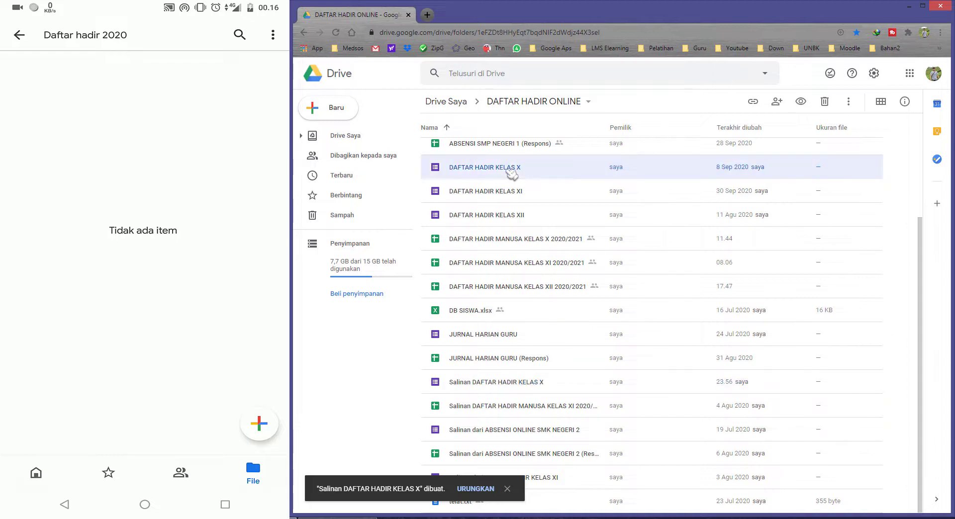
click(537, 387)
click(515, 176)
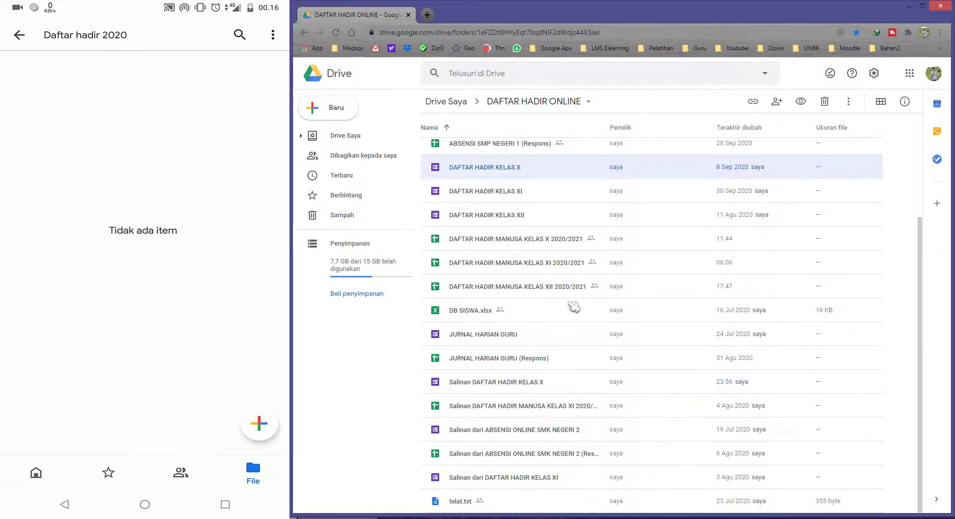
click(533, 383)
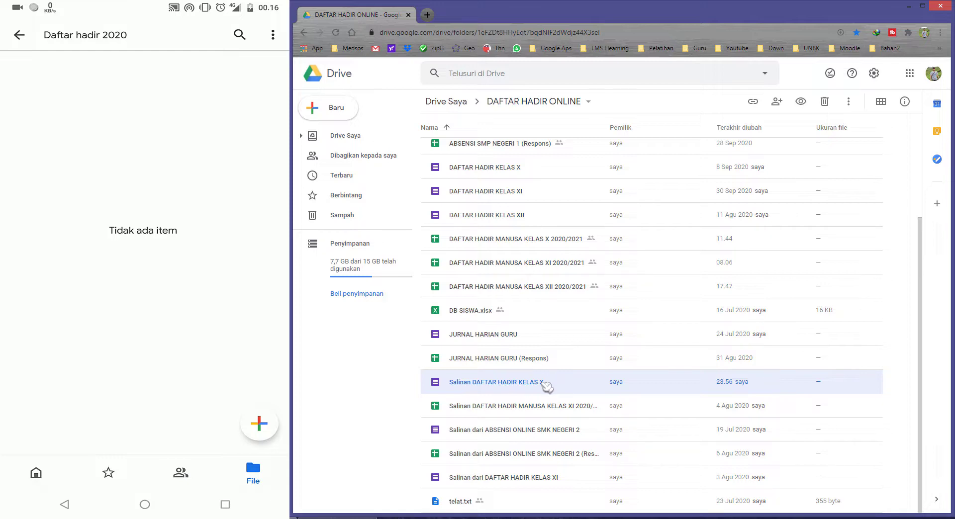
right_click(523, 387)
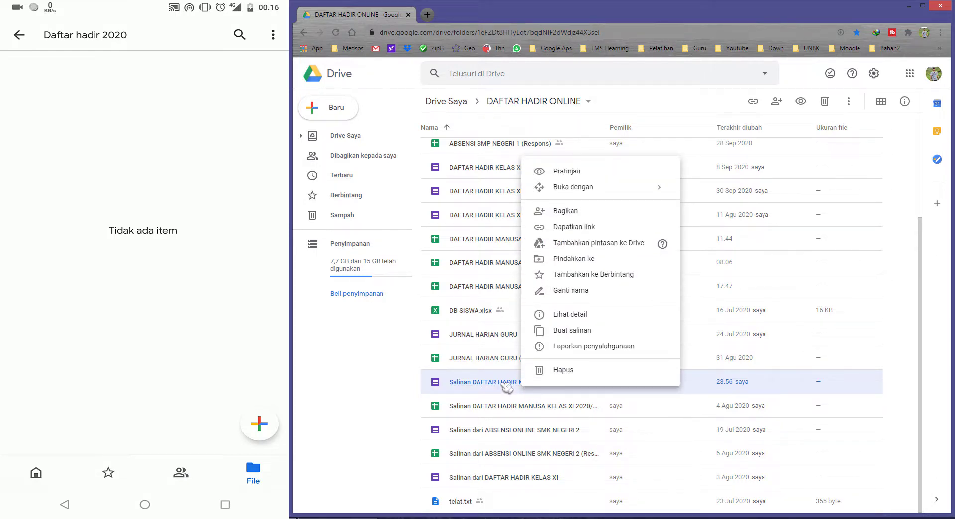
click(538, 390)
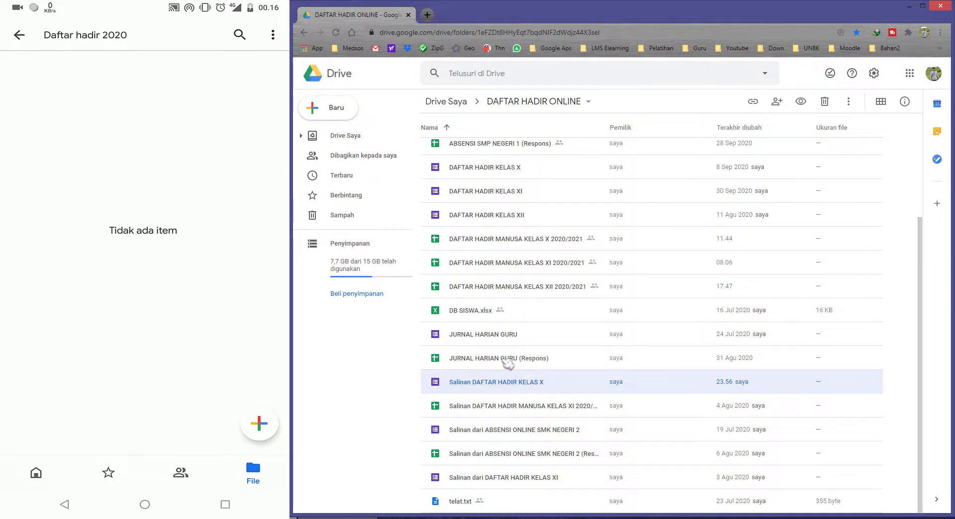
Step: Check the shared Daftar hadir 2020 folder, then return and reopen the copy's actions menu
click(381, 157)
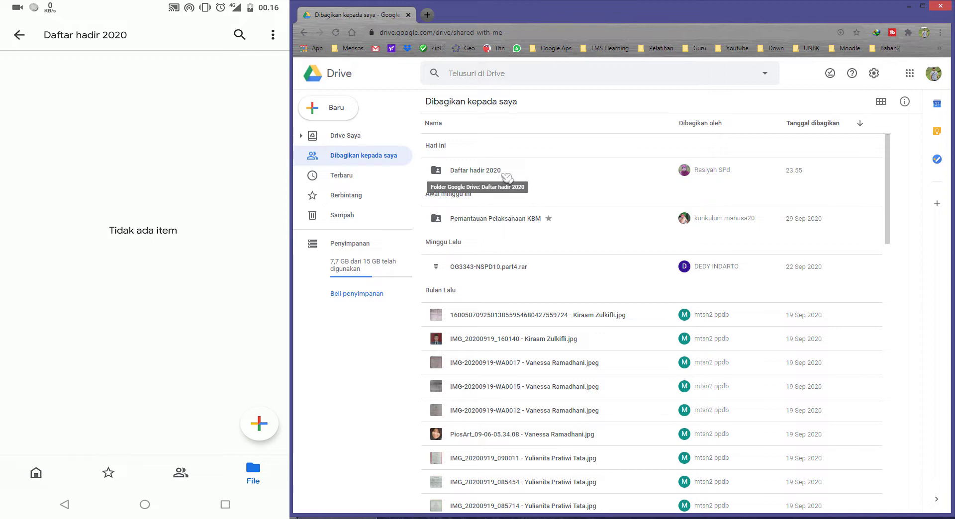
double_click(506, 175)
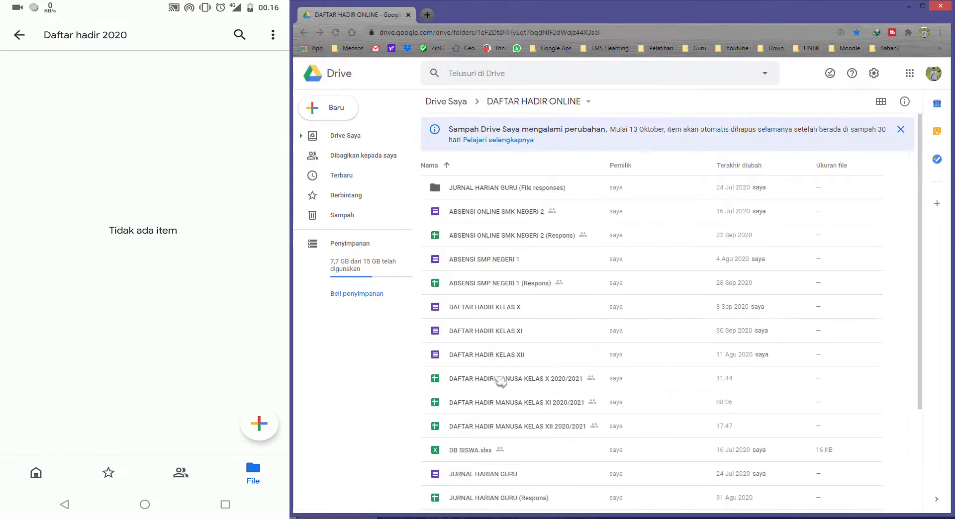
click(495, 357)
scroll(515, 408, down, 3)
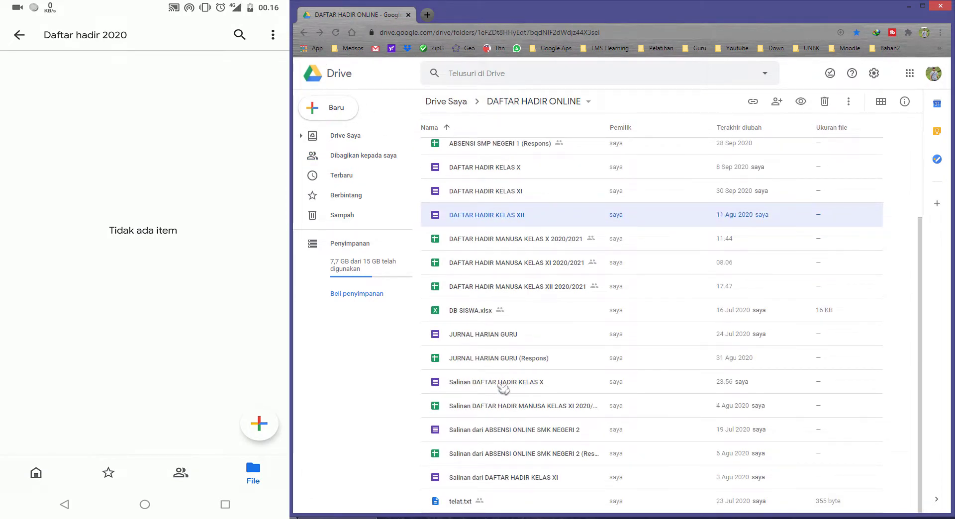
click(501, 385)
right_click(503, 387)
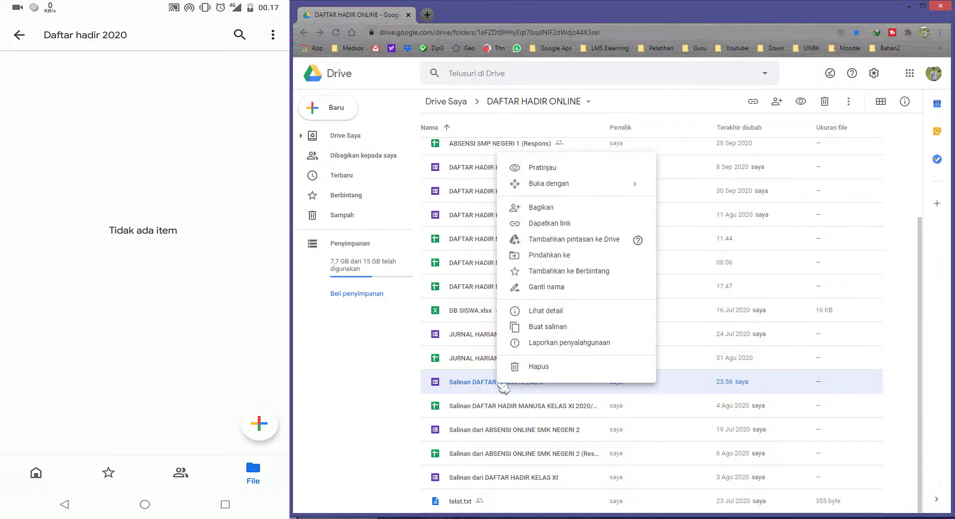
click(503, 387)
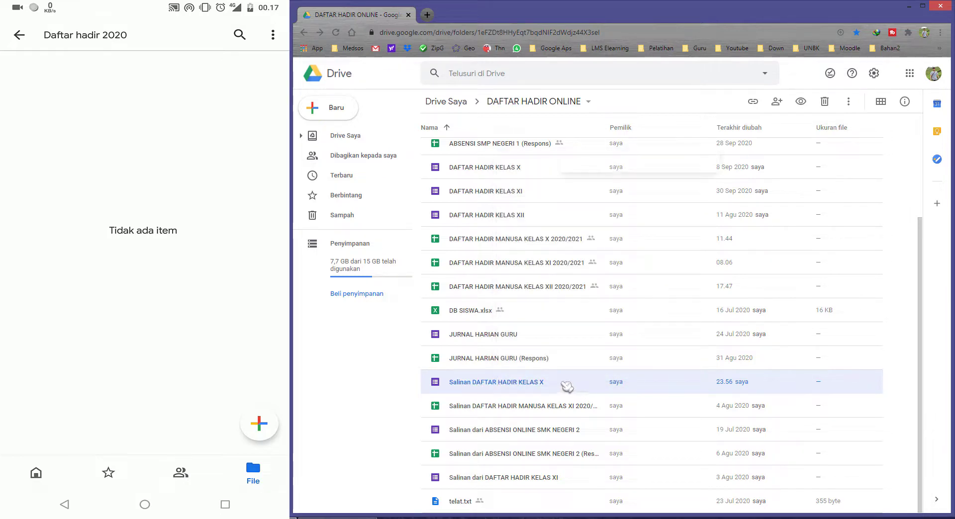
right_click(566, 385)
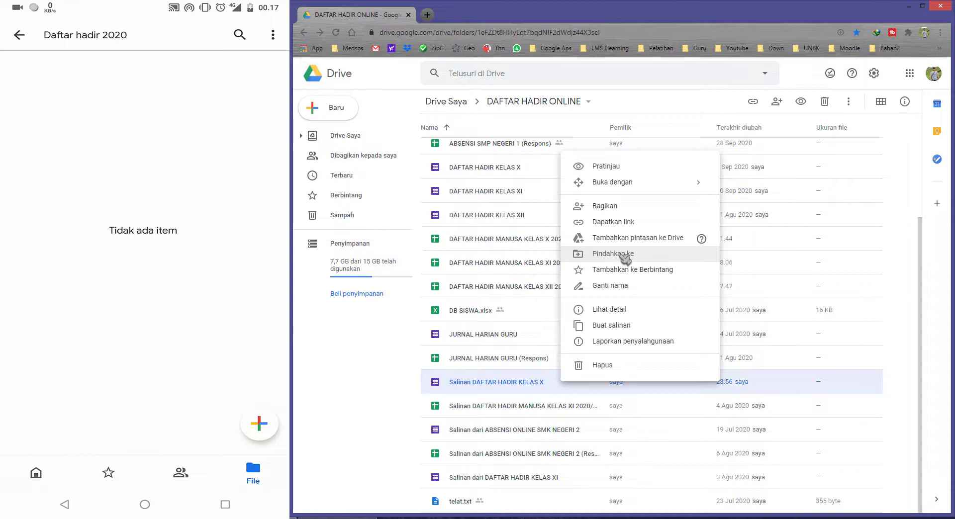
Step: In the move dialog, go up from DAFTAR HADIR ONLINE to Dibagikan kepada saya and open Daftar hadir 2020
scroll(622, 263, up, 3)
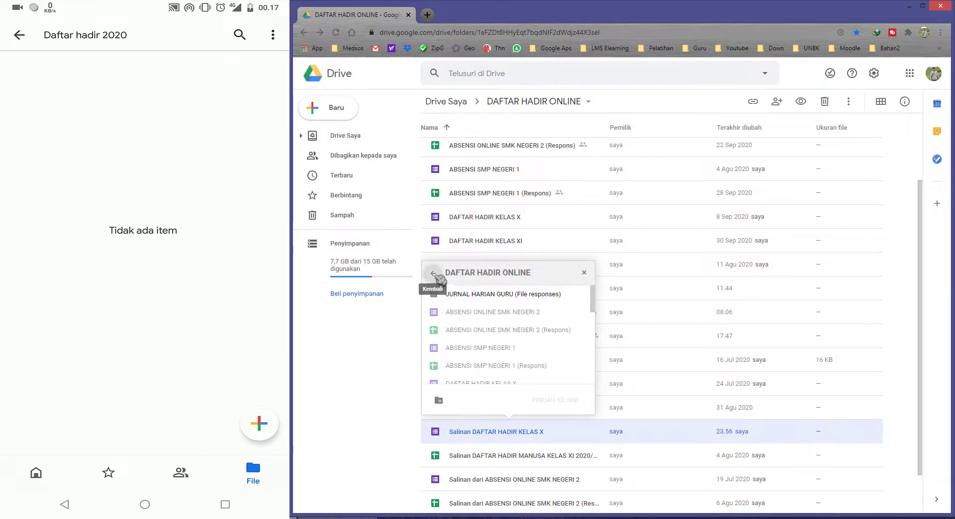
click(435, 275)
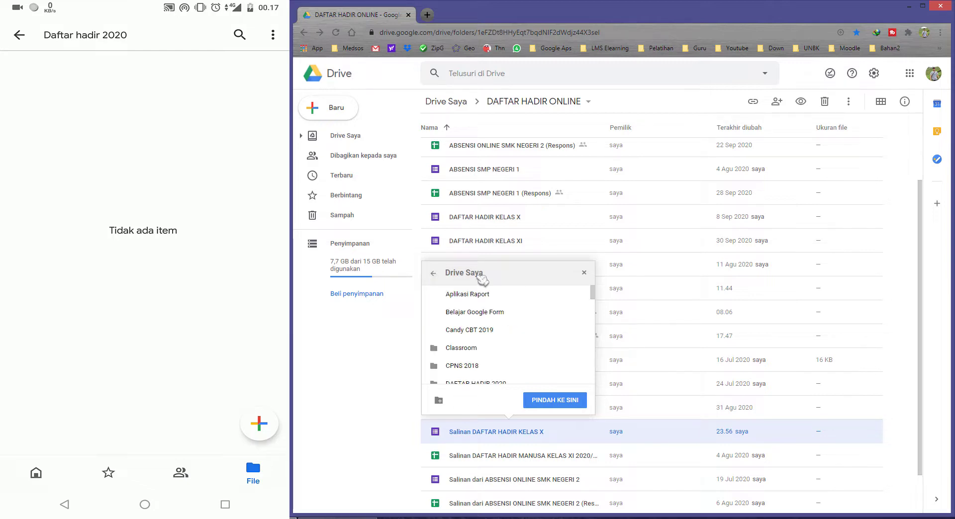
click(434, 275)
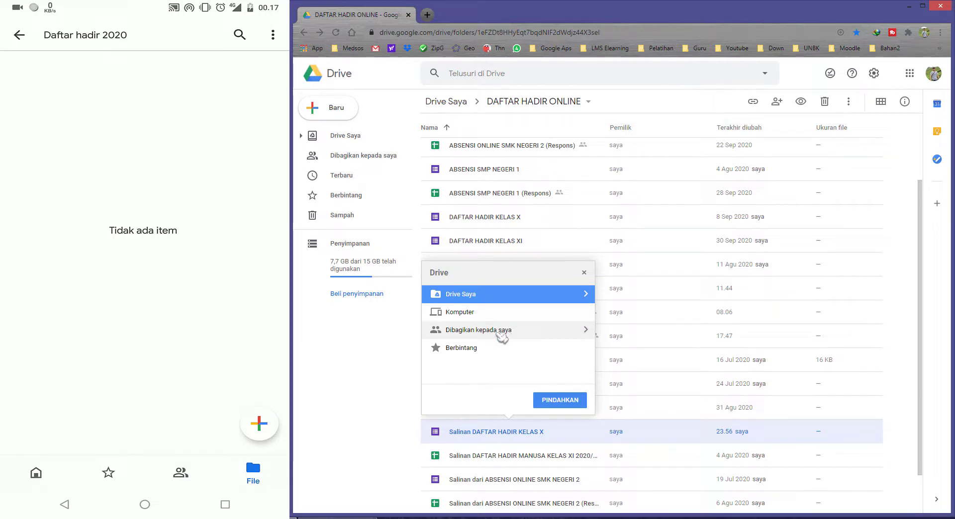
click(502, 337)
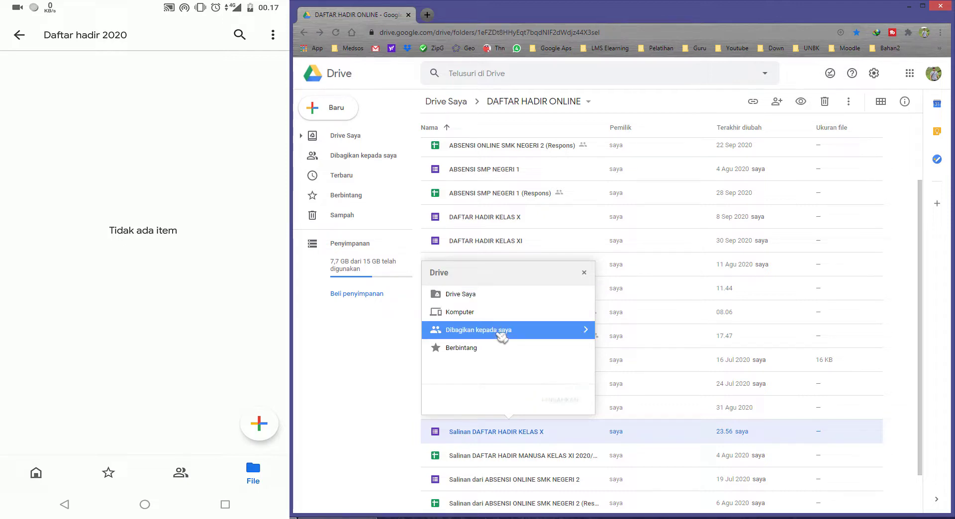
double_click(507, 332)
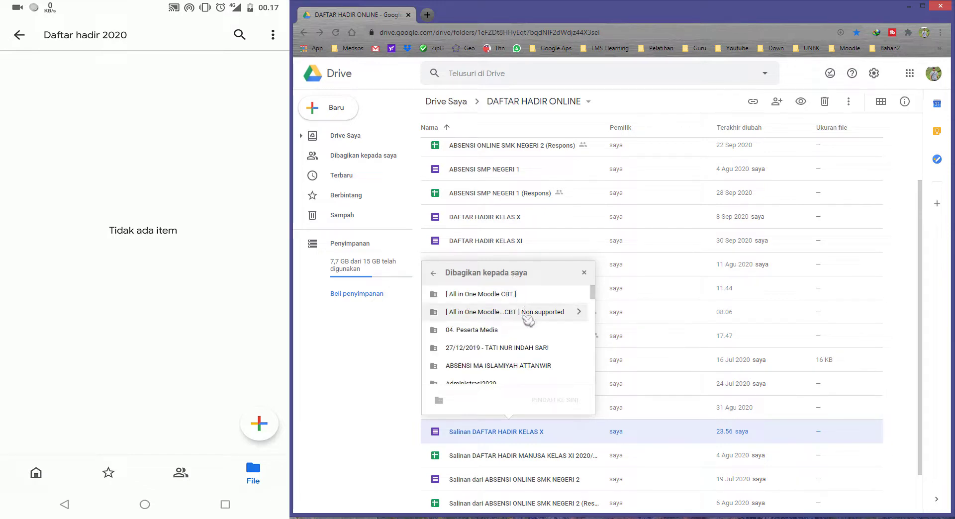
scroll(521, 331, down, 1)
scroll(523, 332, down, 3)
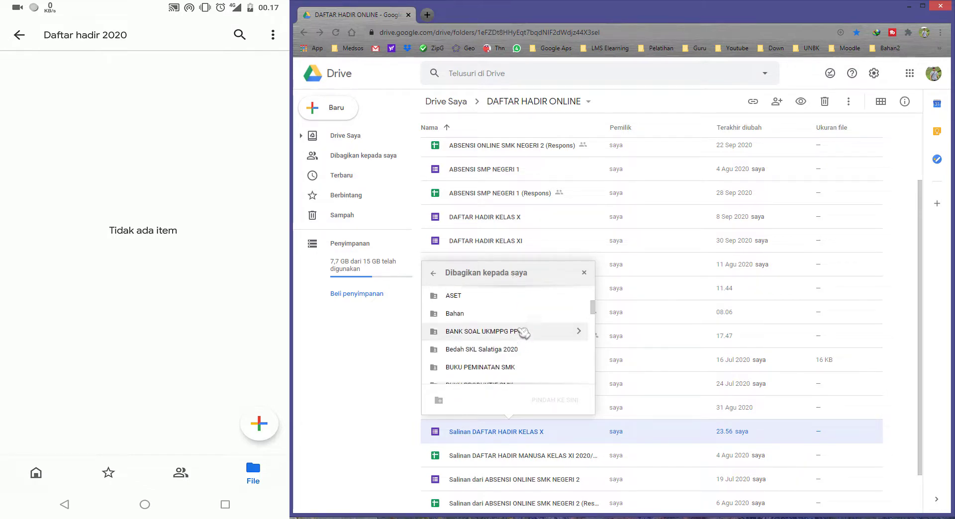
scroll(524, 332, up, 3)
scroll(524, 332, down, 3)
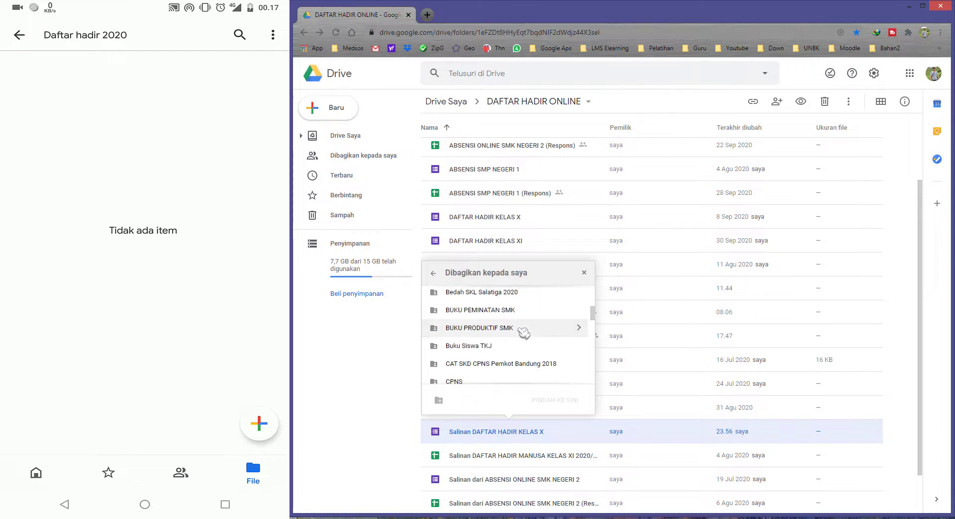
scroll(524, 333, down, 3)
click(477, 321)
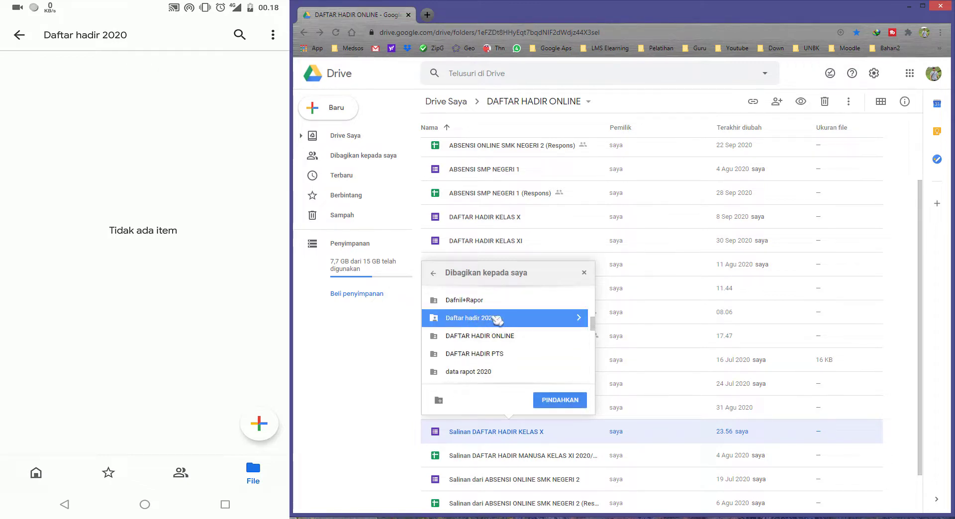
double_click(503, 320)
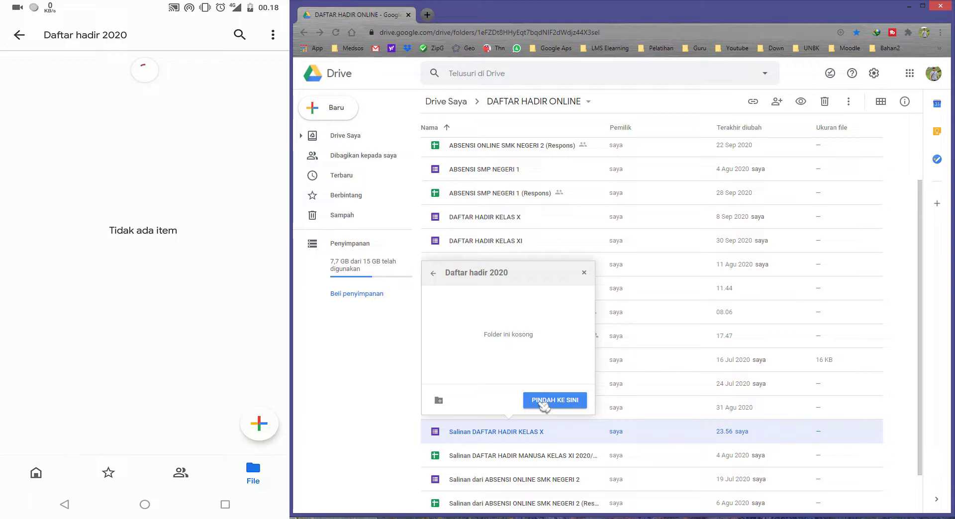
Step: Move the copy here with 'PINDAH KE SINI' and confirm the access change with 'PINDAHKAN'
click(544, 404)
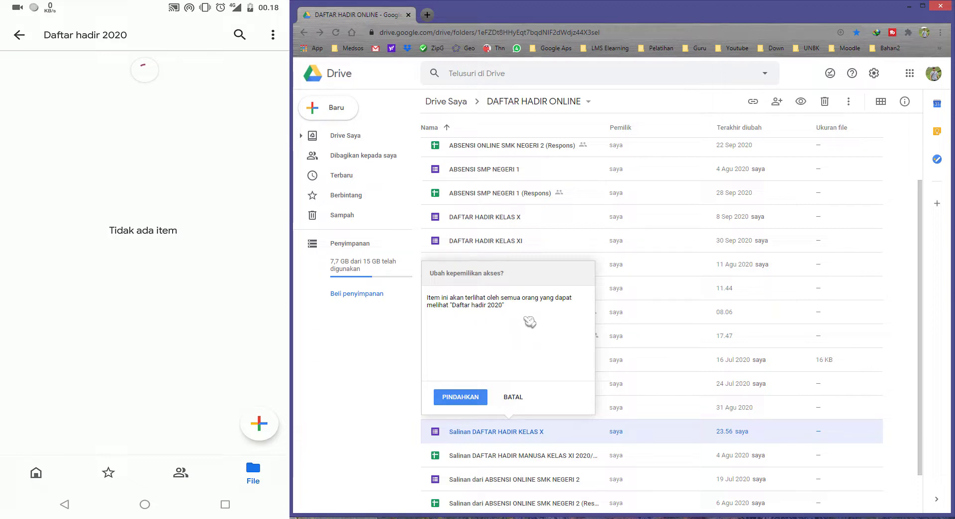
click(476, 398)
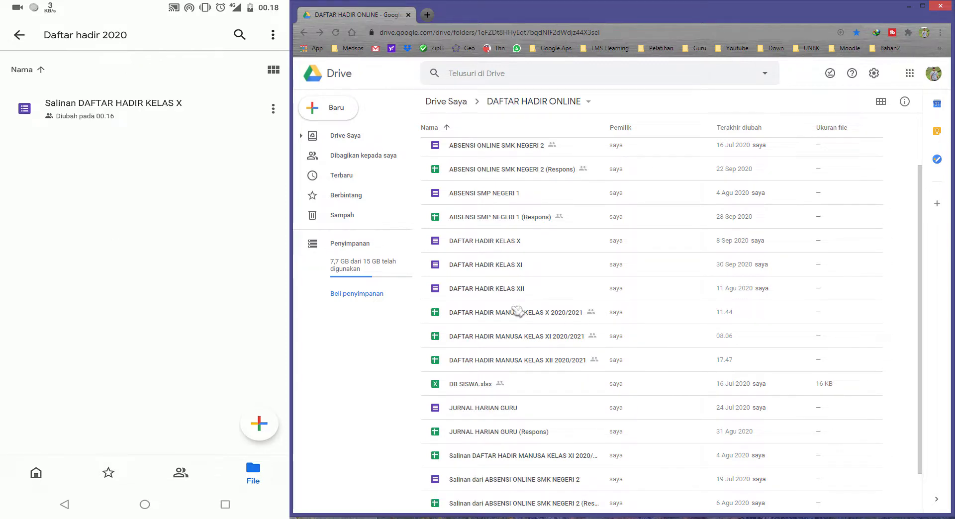
Step: In Shared with me > Daftar hadir 2020, remove 'Salinan' so the copied form is named DAFTAR HADIR KELAS X
click(360, 160)
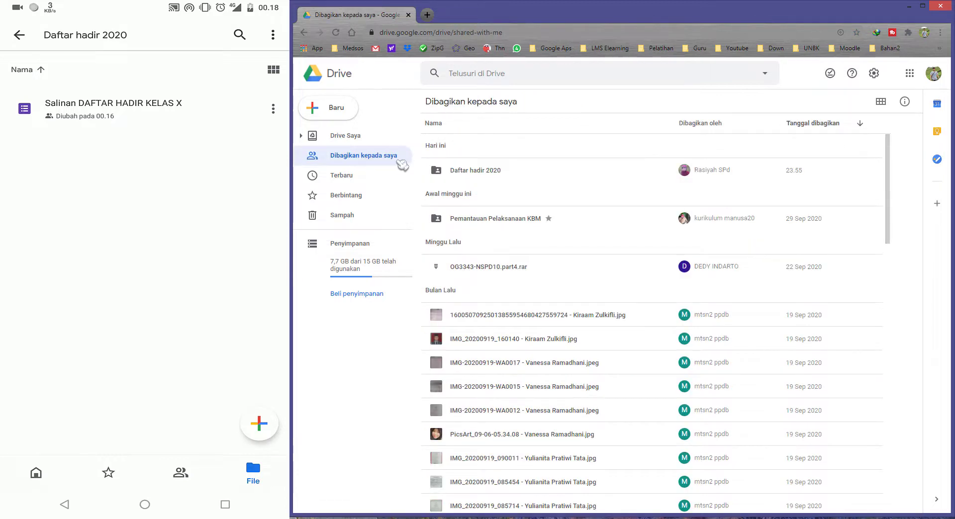
double_click(497, 174)
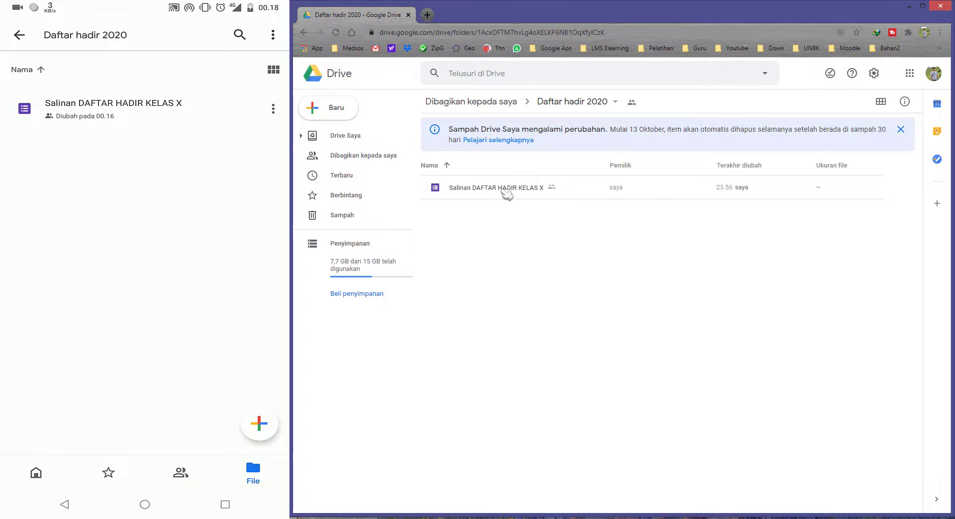
right_click(500, 190)
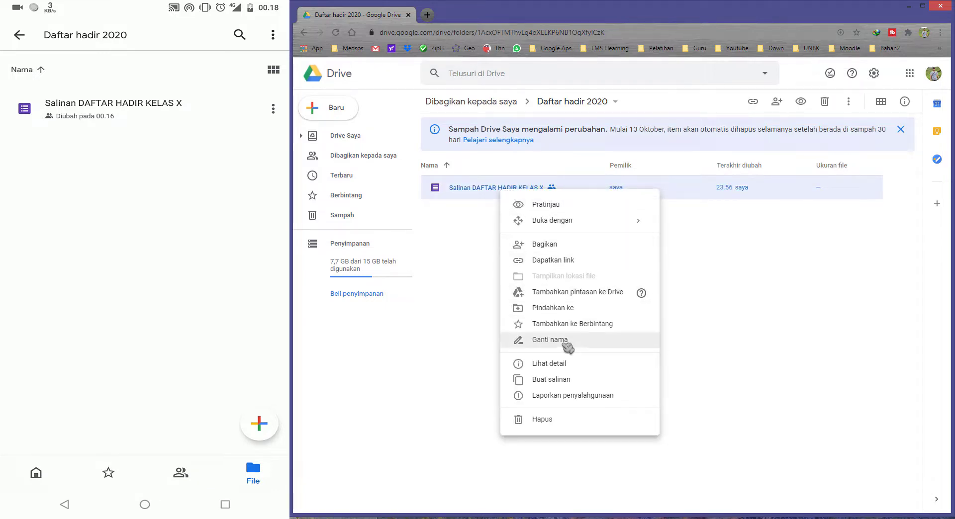
click(565, 341)
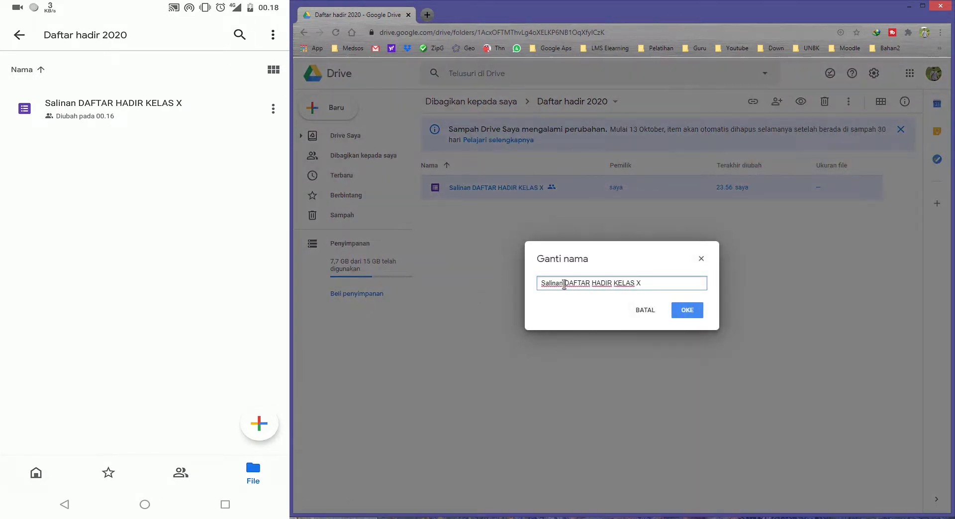
drag(564, 283, 516, 285)
key(Delete)
key(Delete)
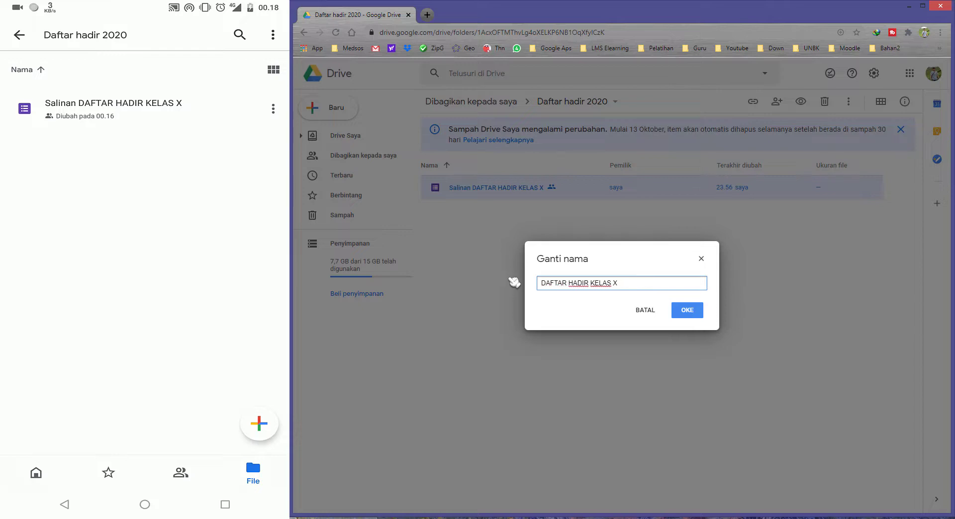
click(685, 312)
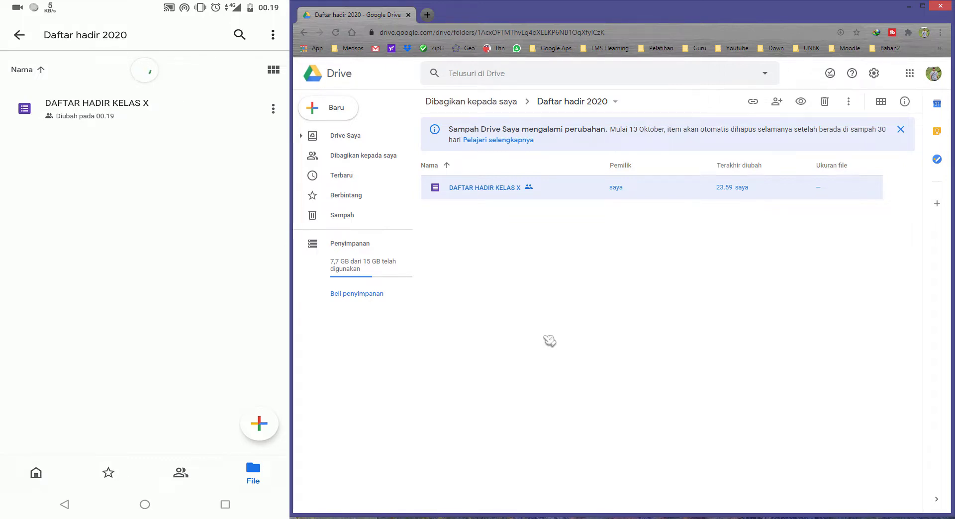
Step: On the phone, replace the form's Mata Pelajaran choice Matematika with 'Bahasa inggris'
click(114, 107)
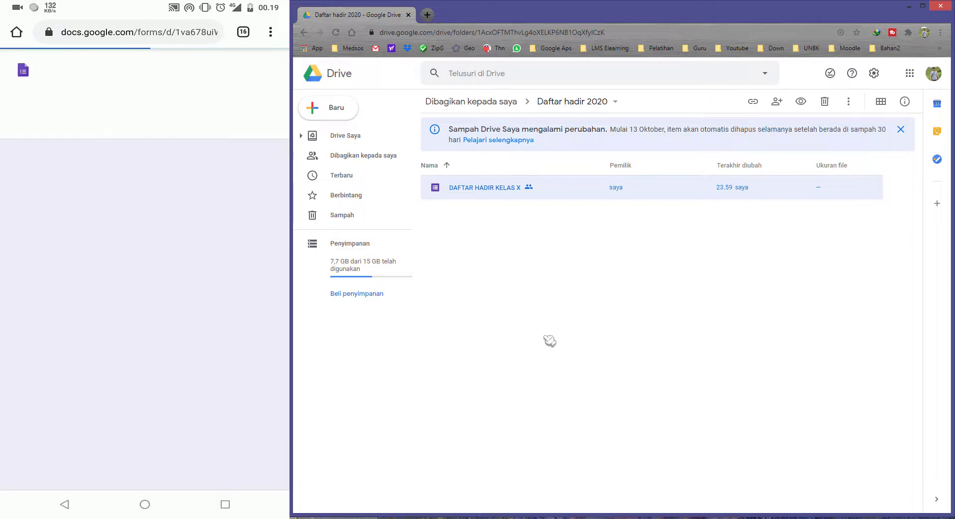
scroll(144, 299, down, 10)
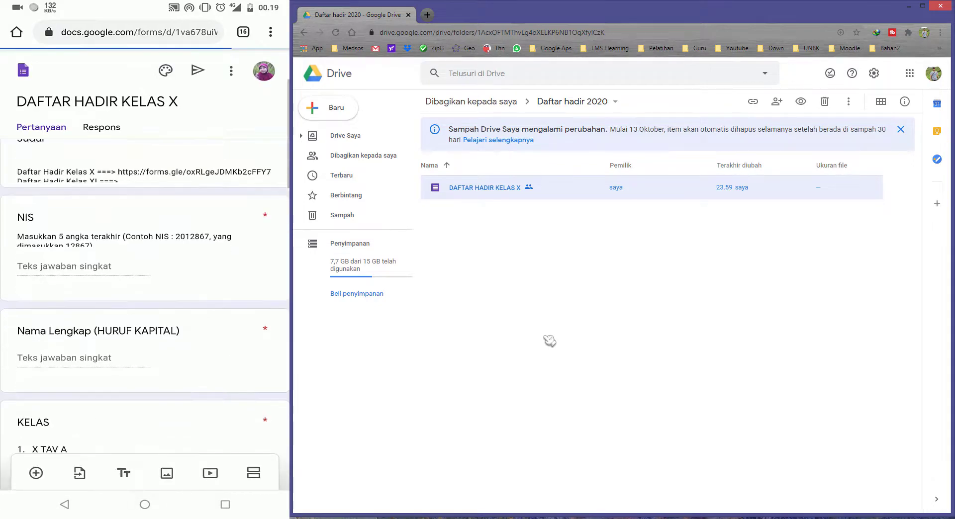
scroll(145, 298, down, 10)
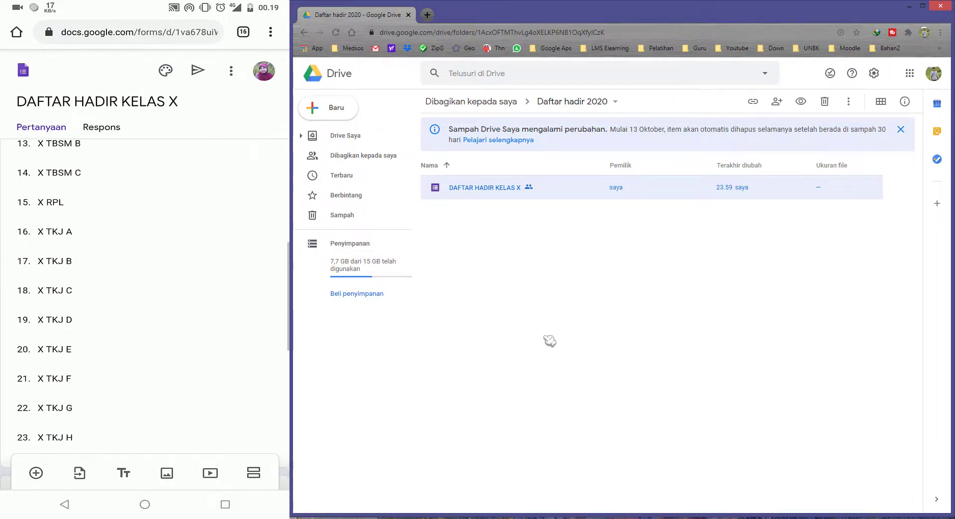
scroll(145, 298, up, 5)
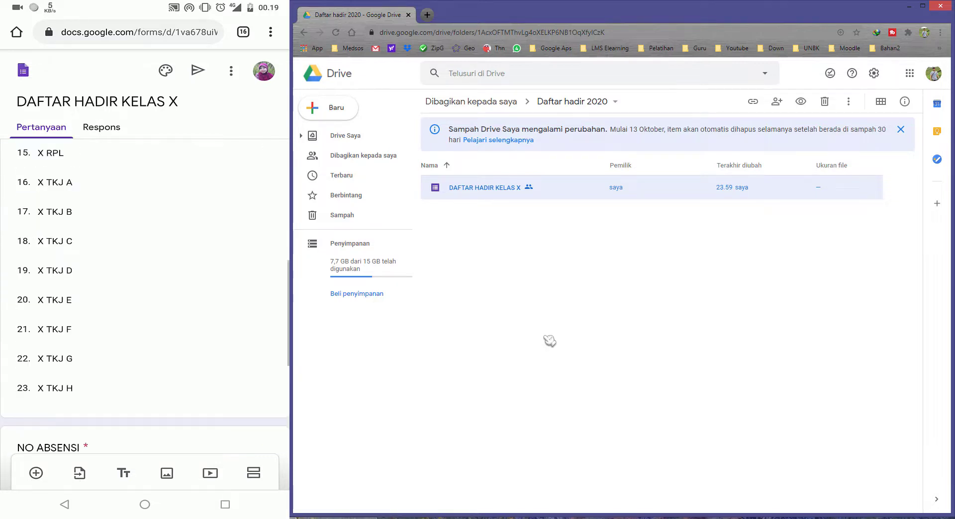
scroll(145, 299, down, 5)
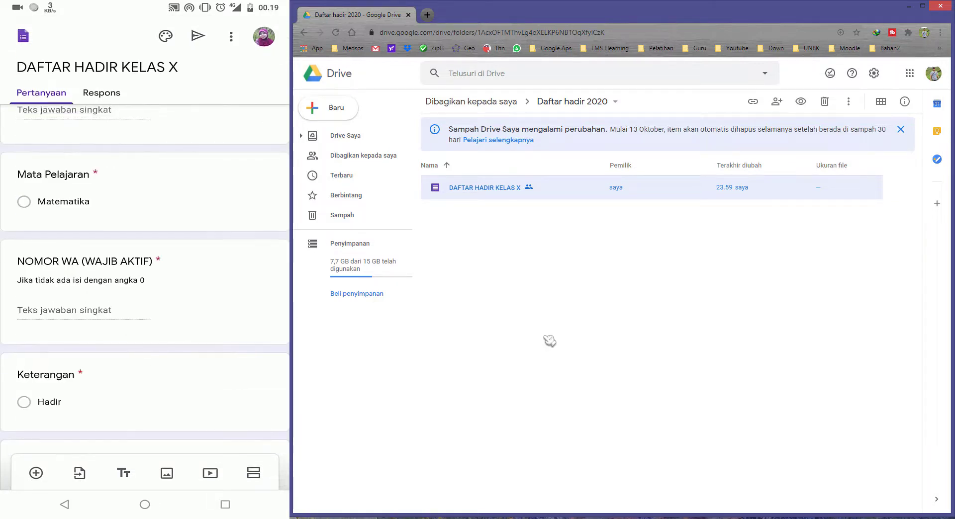
click(60, 204)
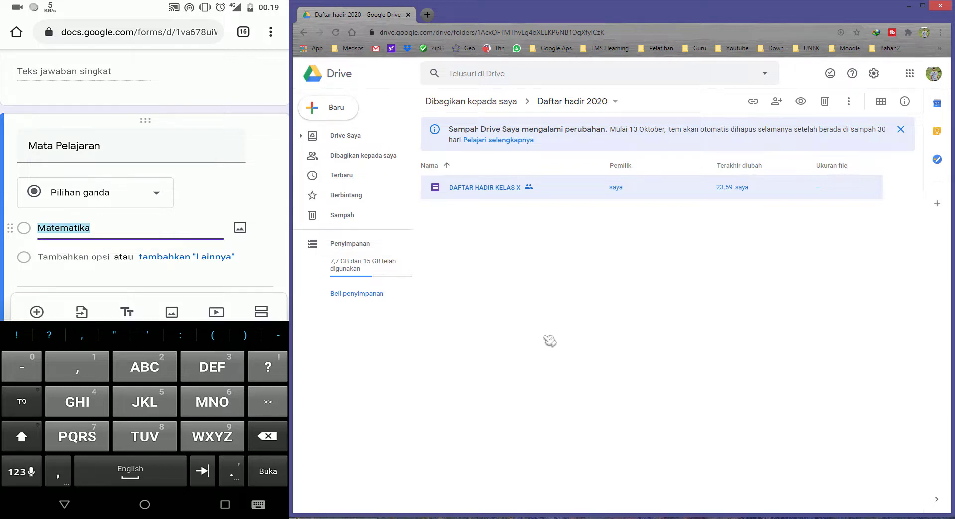
text(Bahasa )
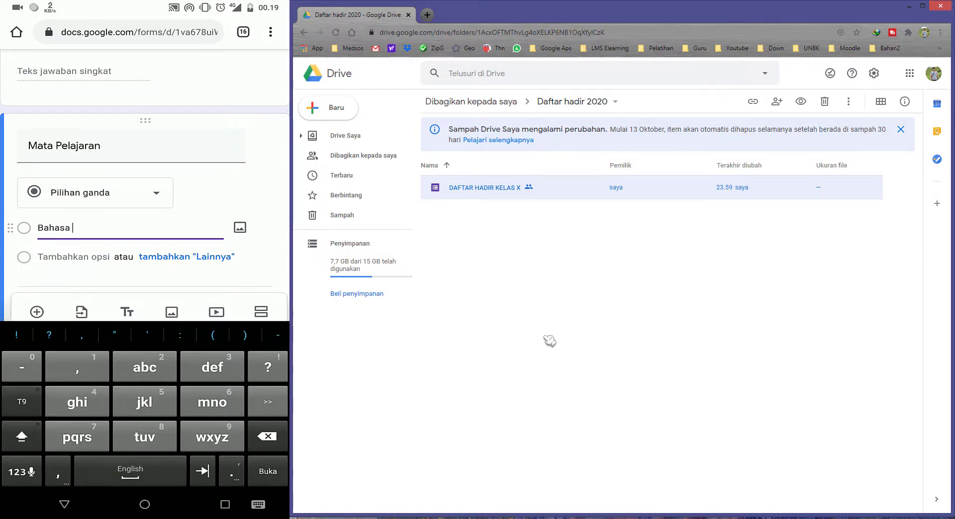
text(ing)
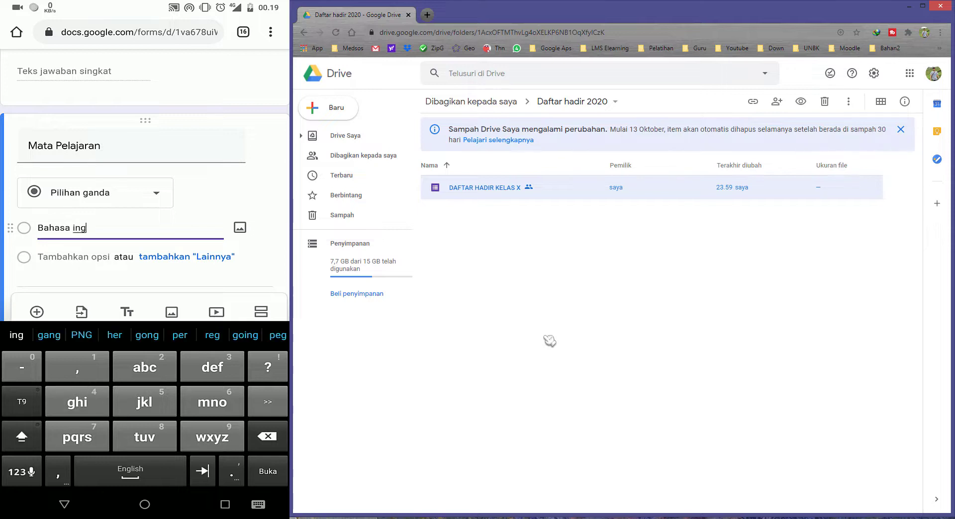
text(griq)
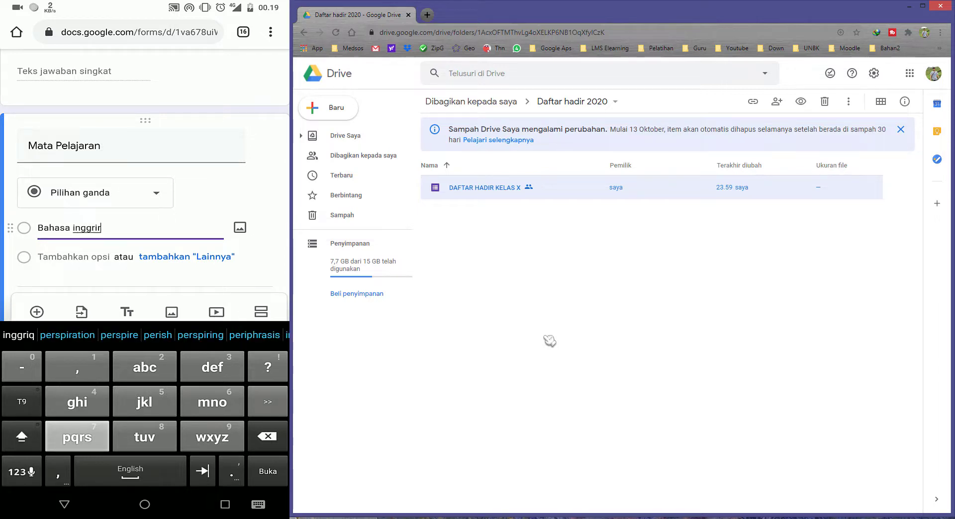
text(s)
click(64, 504)
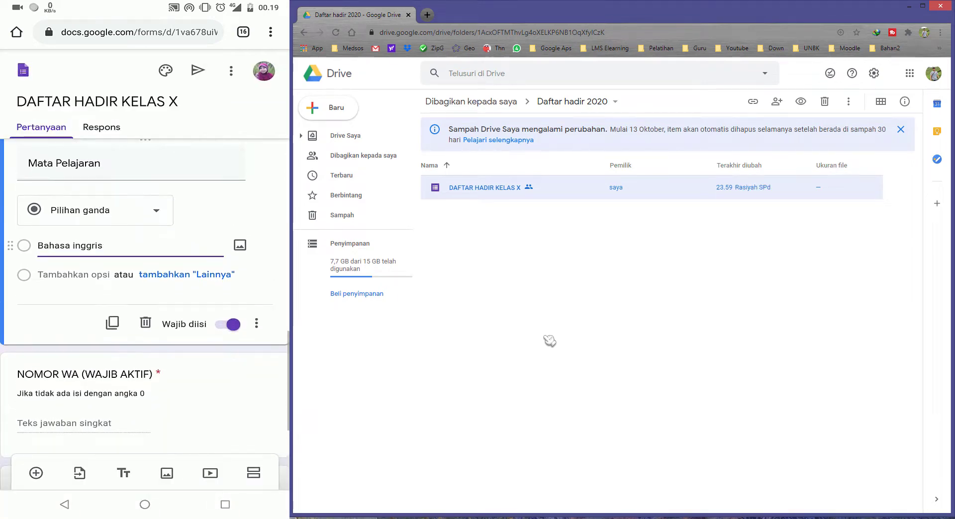
scroll(145, 298, down, 3)
scroll(144, 298, up, 3)
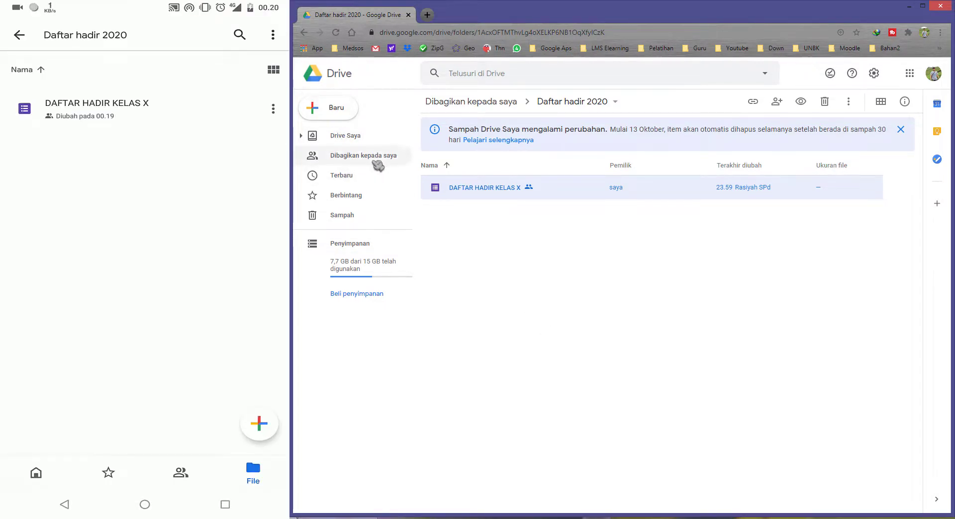
click(348, 135)
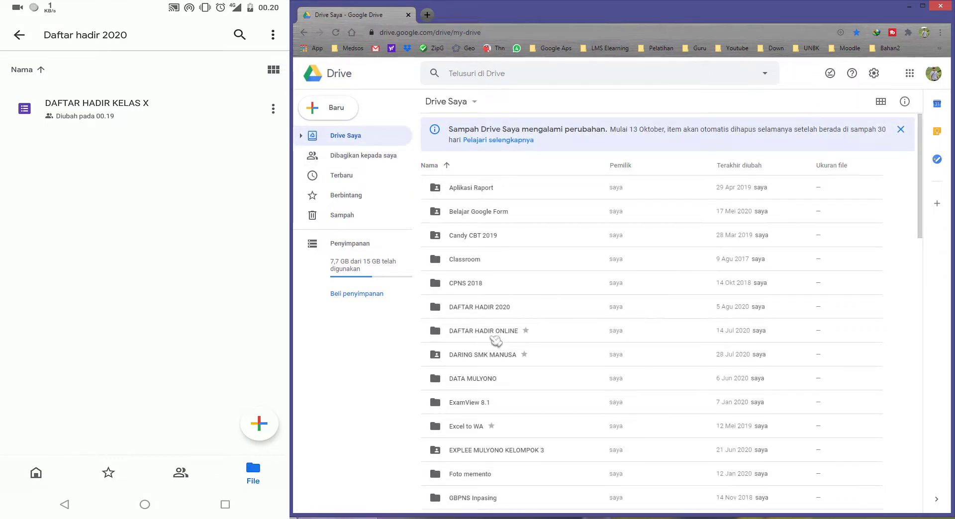
double_click(484, 332)
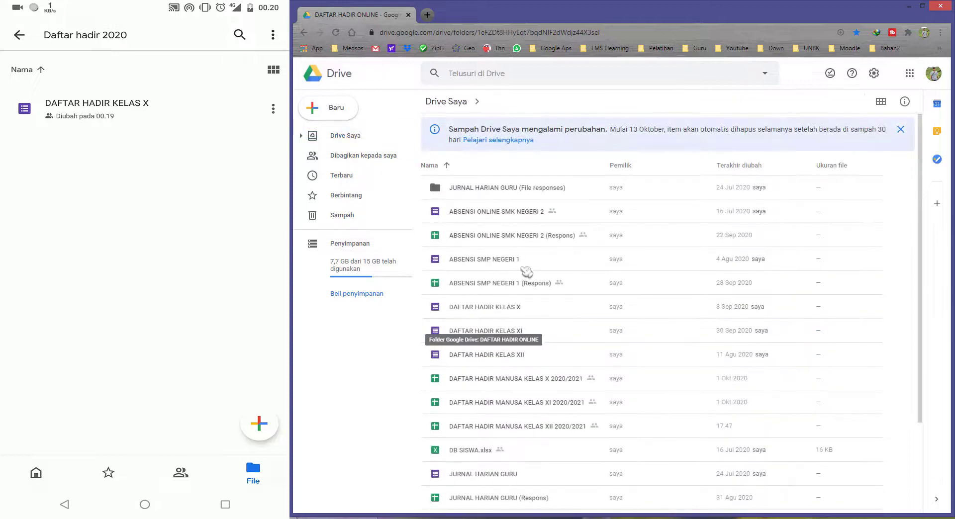
click(496, 310)
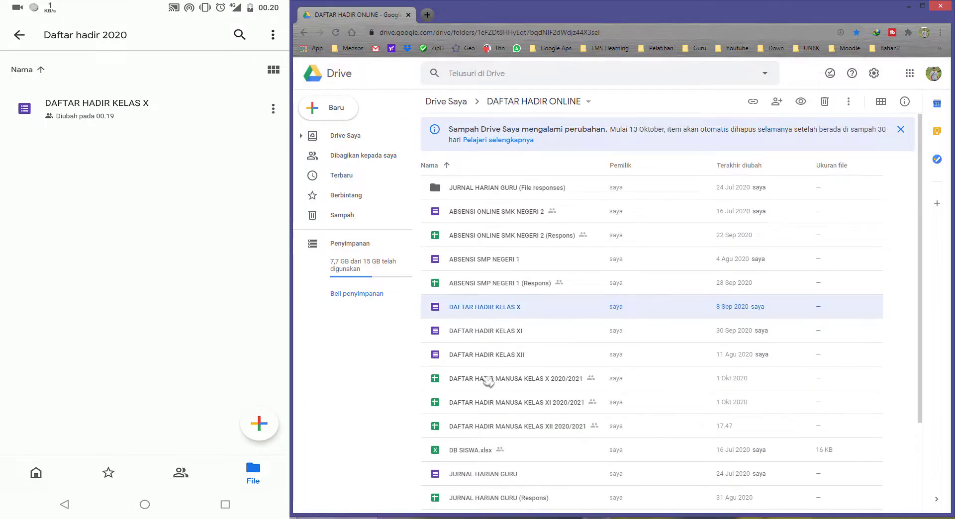
click(486, 381)
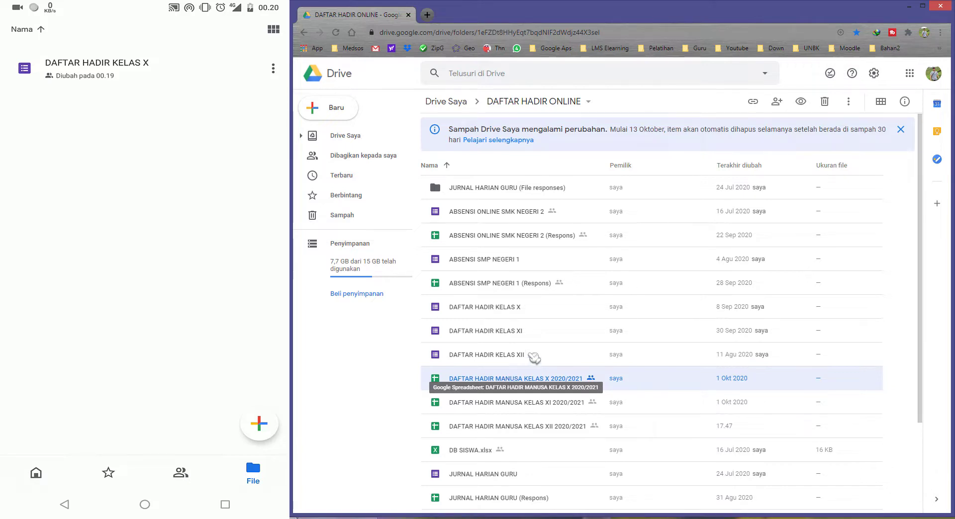
click(528, 309)
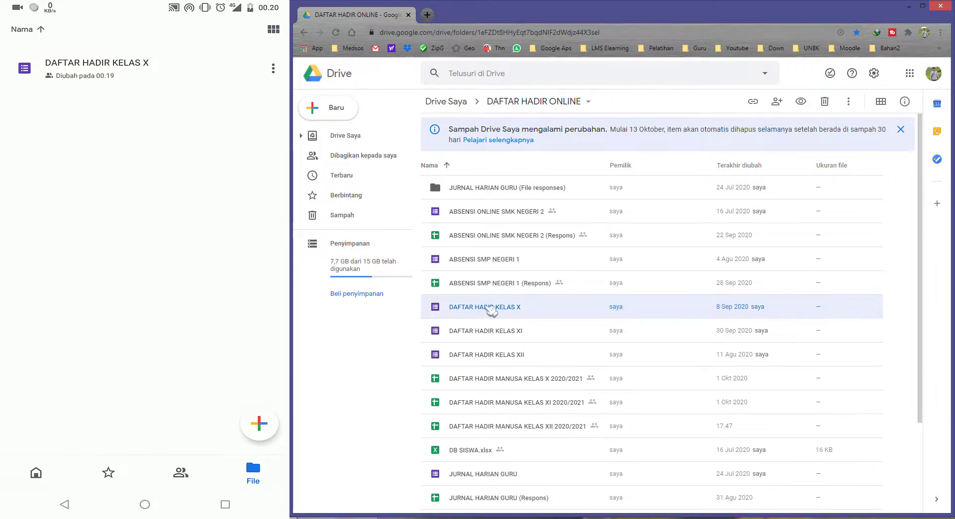
click(546, 384)
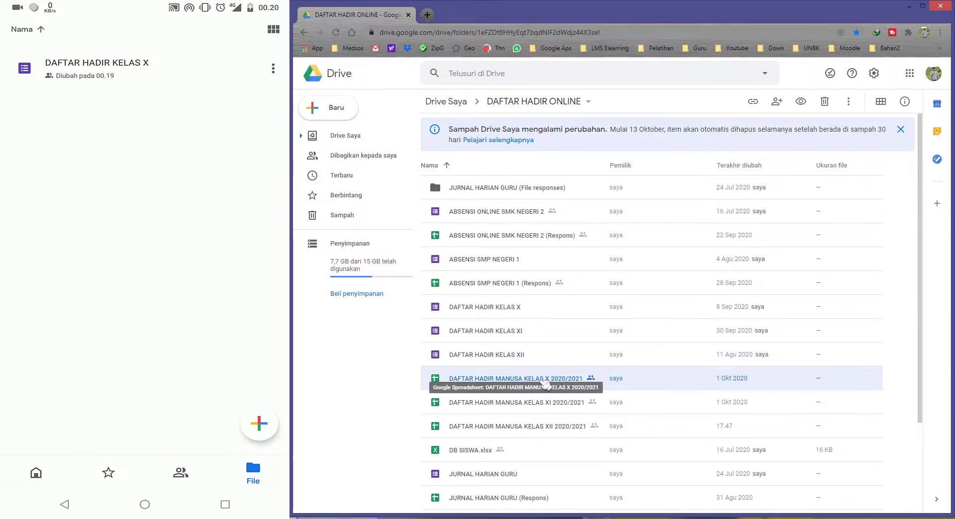
click(528, 314)
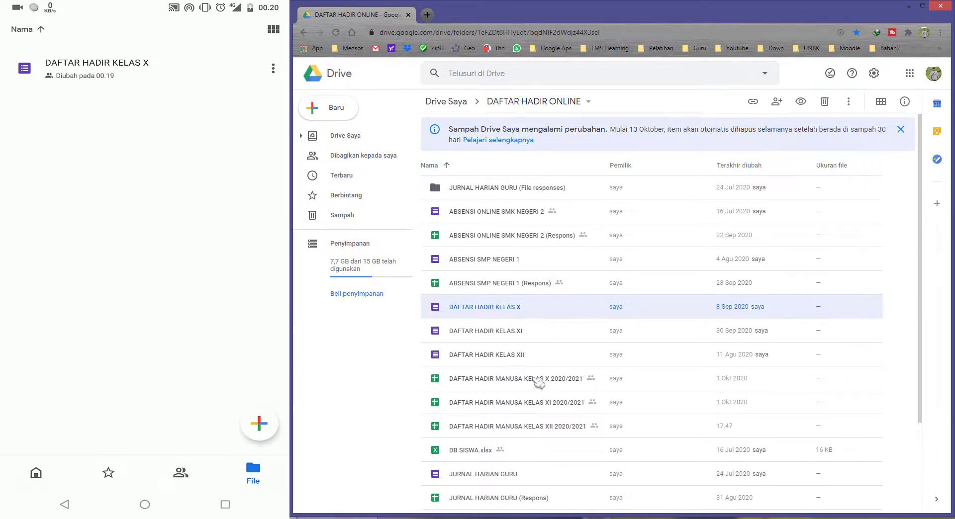
click(538, 382)
click(524, 314)
click(532, 381)
Step: Create a Salinan copy of DAFTAR HADIR MANUSA KELAS X 2020/2021 with Buat salinan
right_click(507, 383)
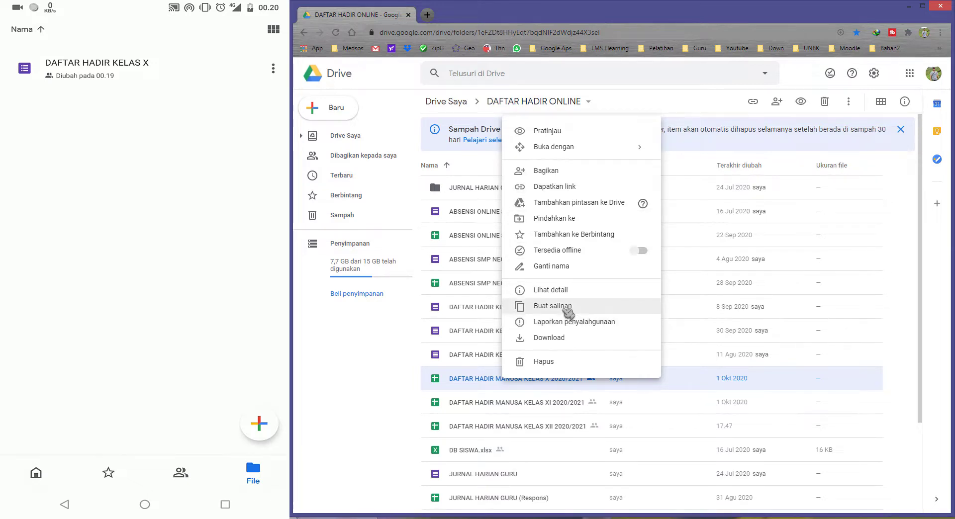
click(565, 307)
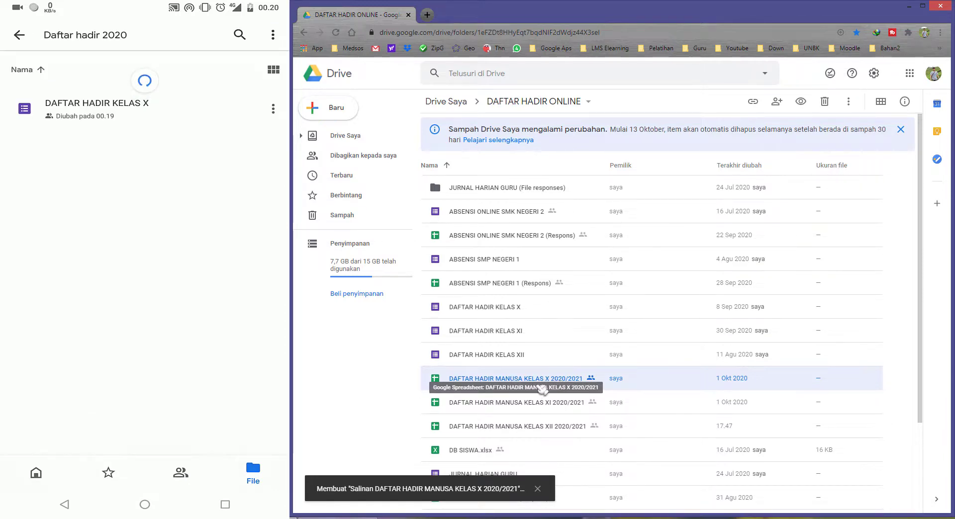
scroll(538, 389, down, 2)
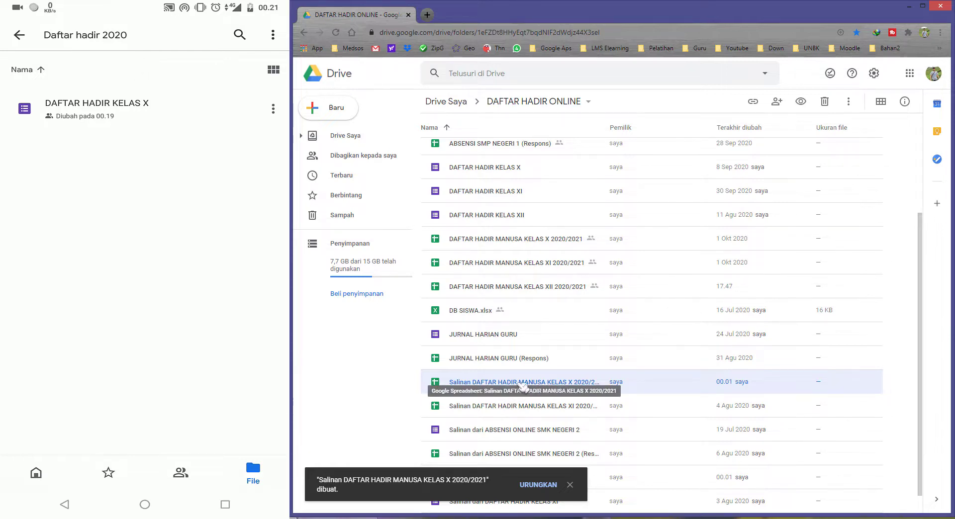
Step: Move the Salinan MANUSA KELAS X spreadsheet into Dibagikan kepada saya > Daftar hadir 2020
right_click(547, 384)
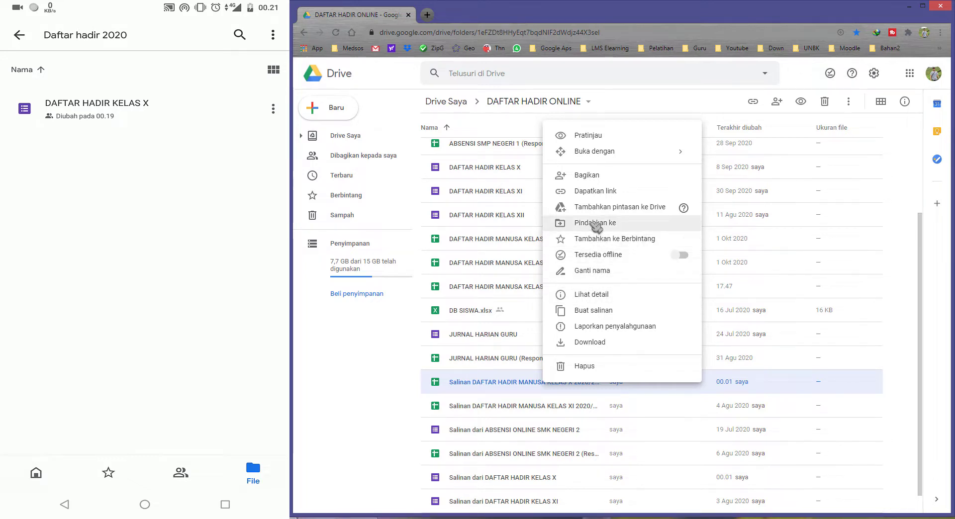
scroll(592, 229, up, 3)
key(z)
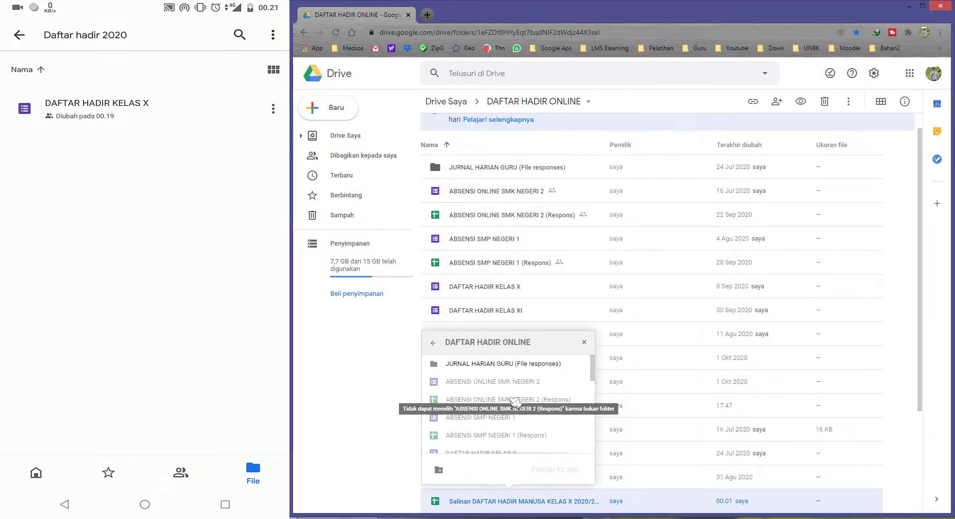
click(433, 343)
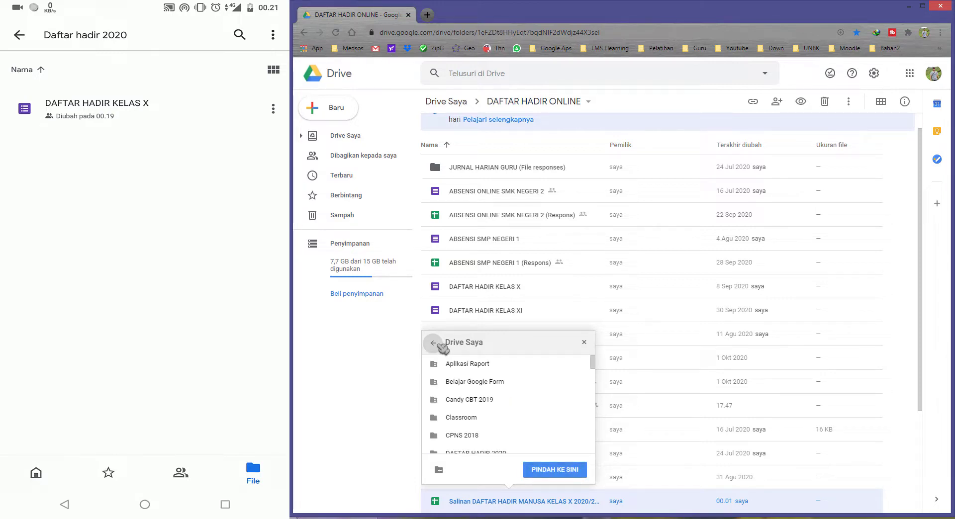
click(436, 343)
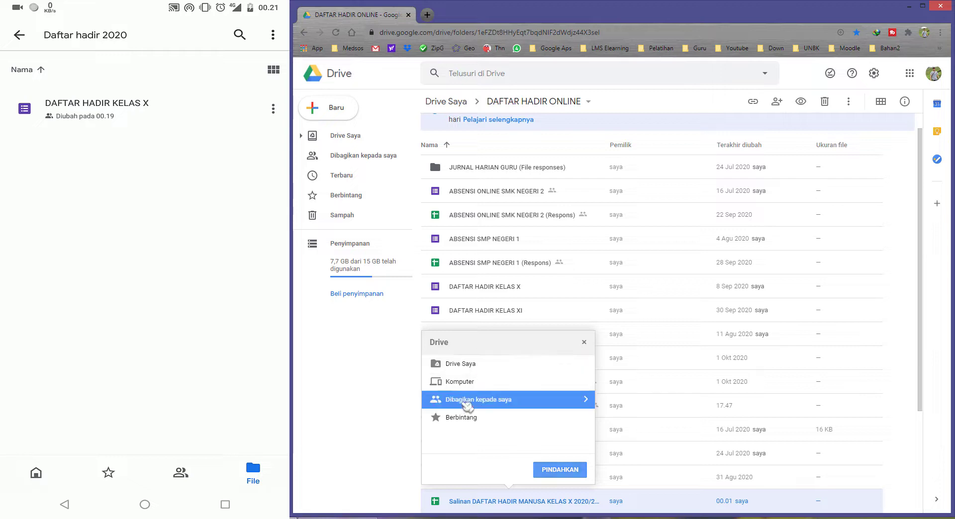
double_click(465, 399)
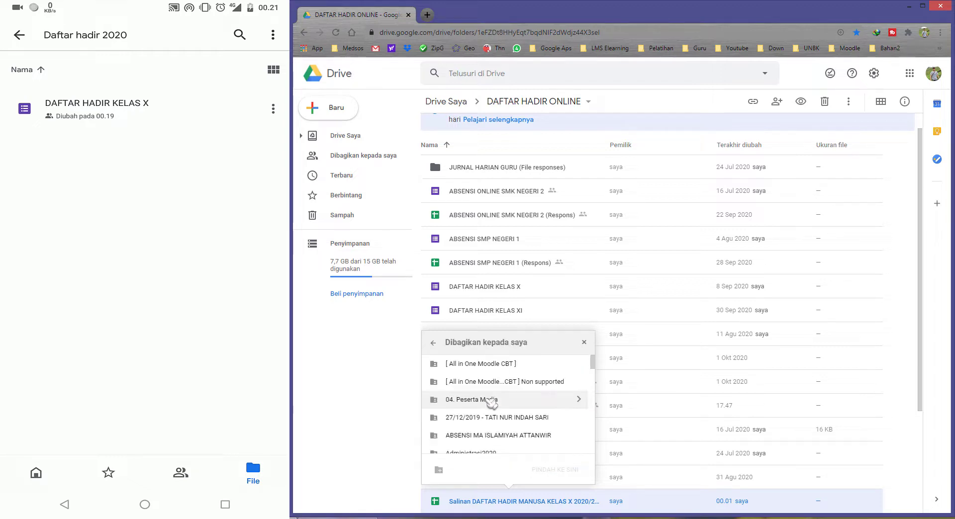
scroll(491, 404, down, 3)
scroll(491, 404, down, 3)
scroll(492, 404, down, 3)
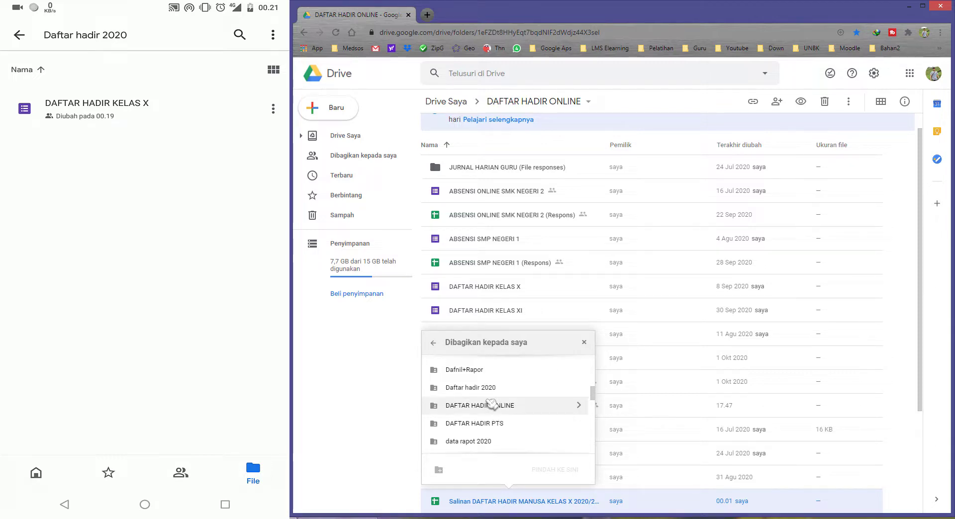
click(504, 389)
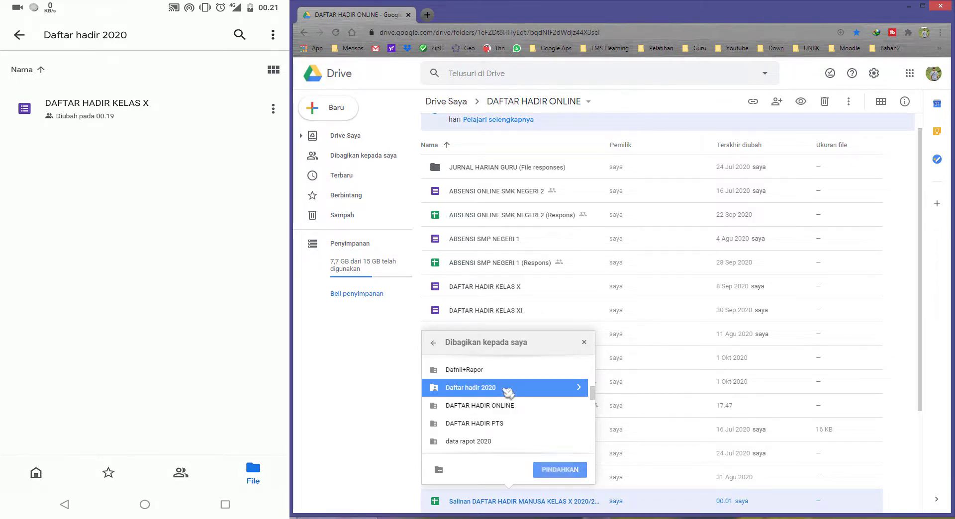
double_click(504, 390)
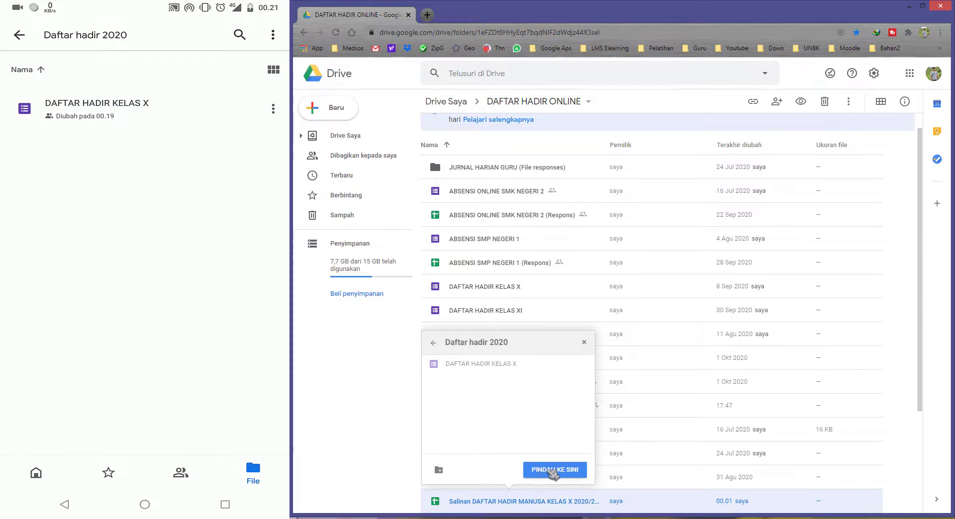
click(565, 471)
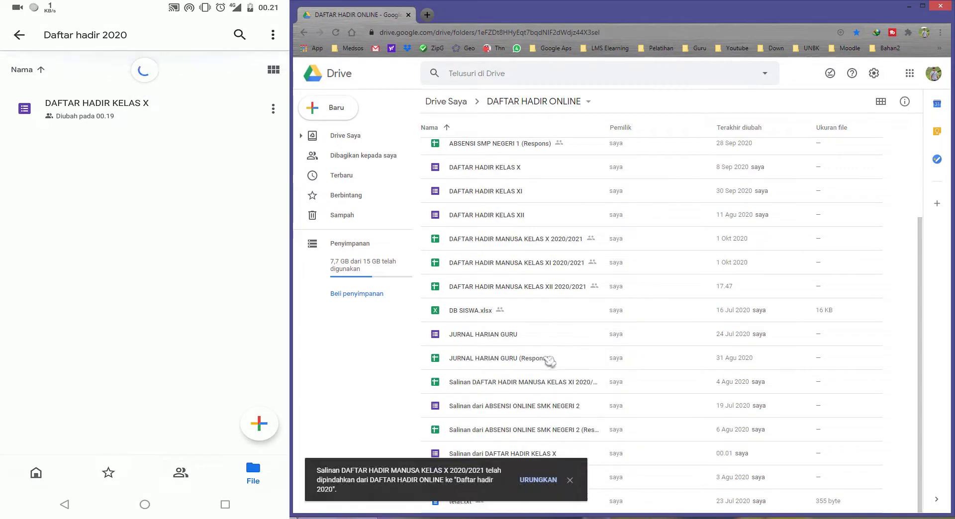
click(571, 485)
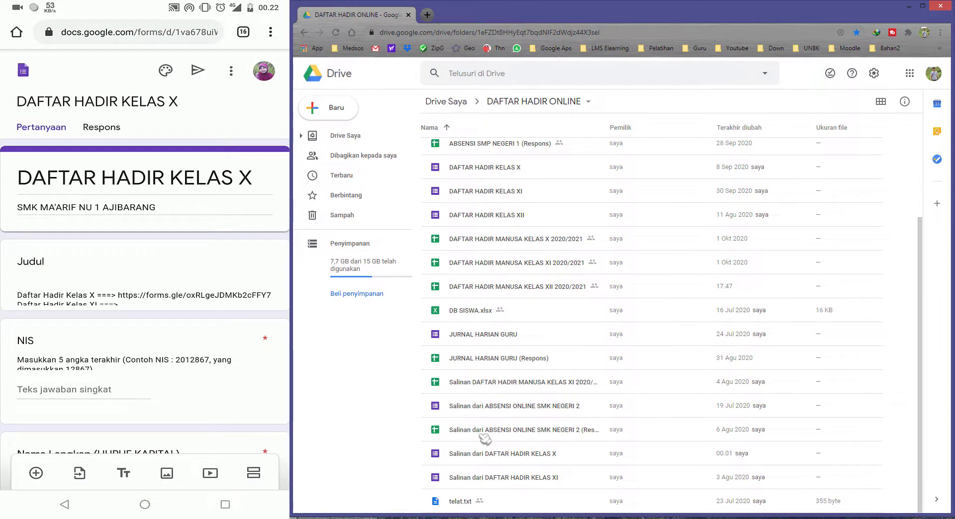
Step: From Respons, link the form to the existing Salinan DAFTAR HADIR MANUSA KELAS X 2020/2021 spreadsheet
click(102, 127)
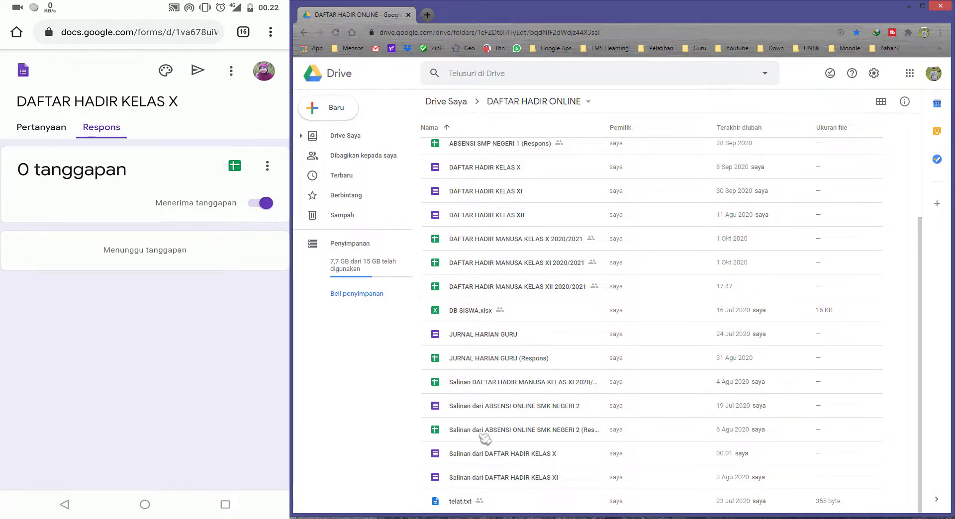
click(234, 165)
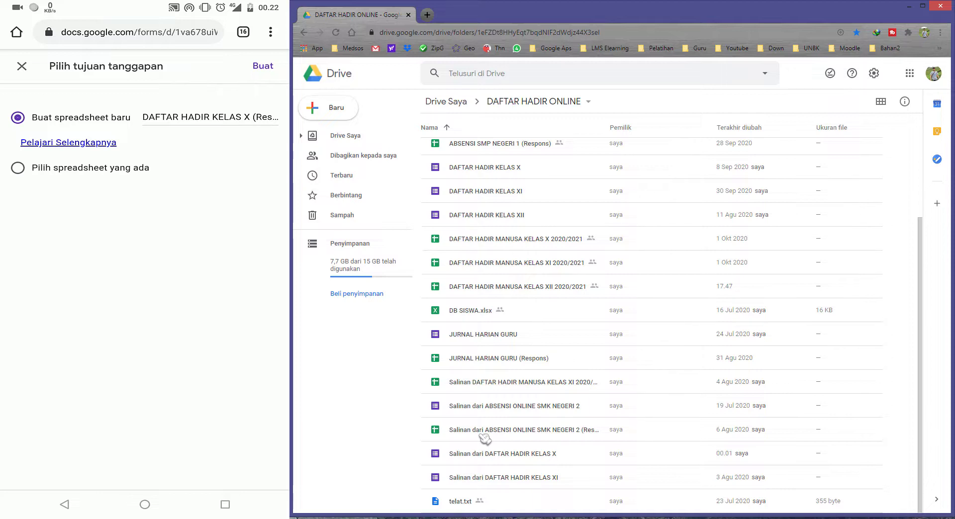
click(18, 168)
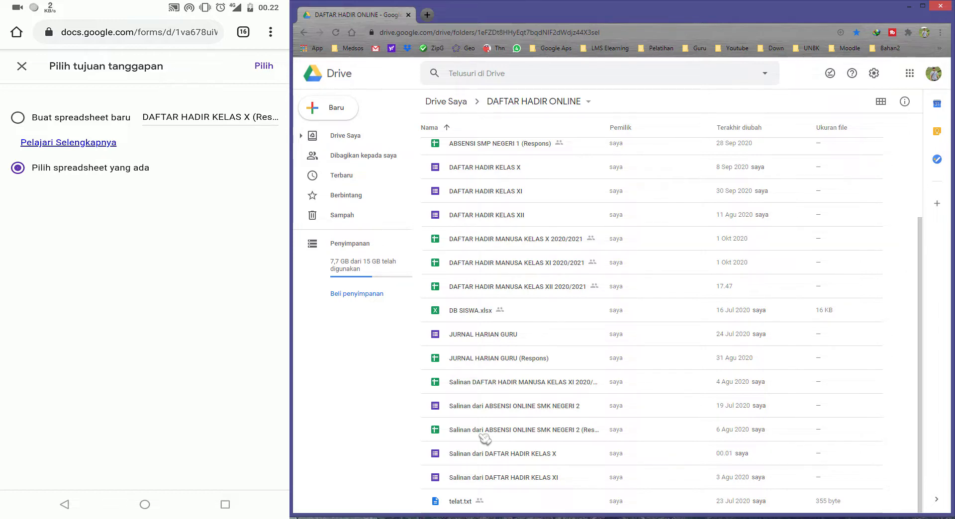
click(263, 66)
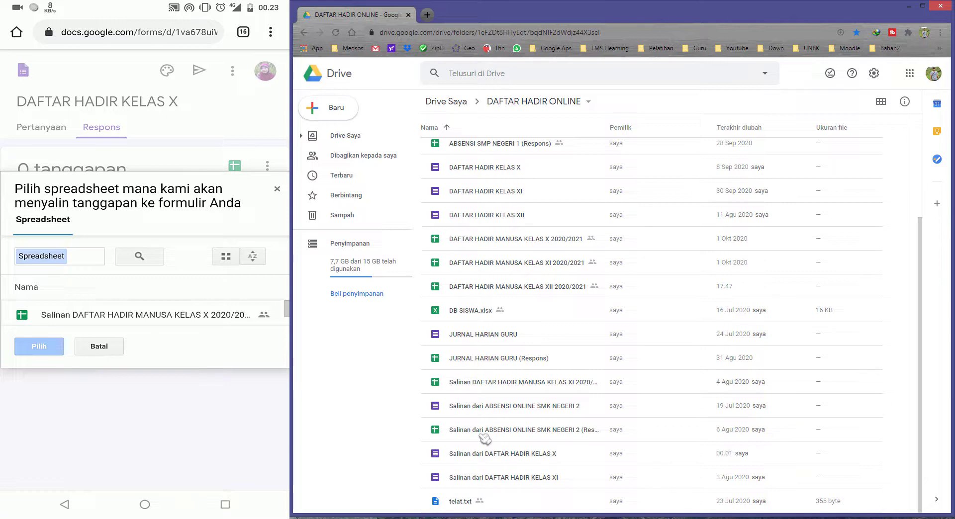
click(144, 315)
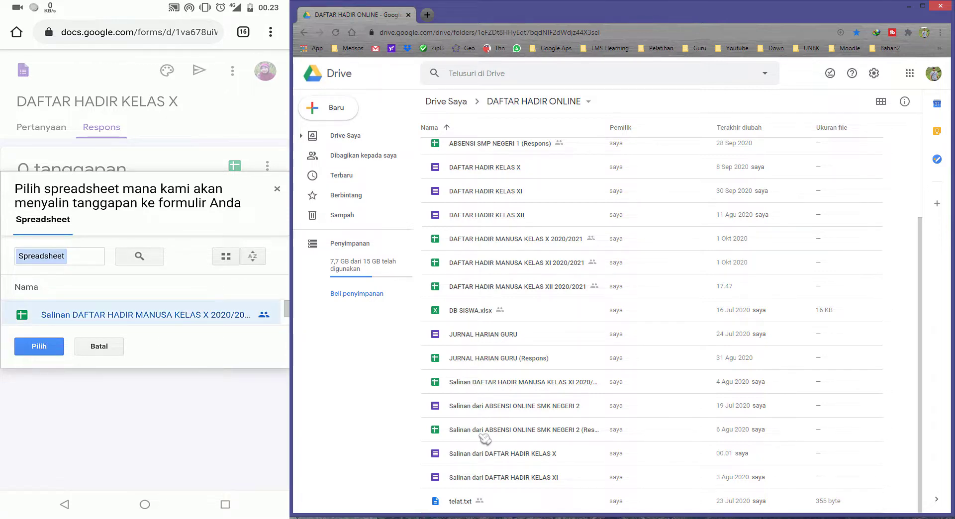
scroll(144, 311, down, 1)
click(39, 347)
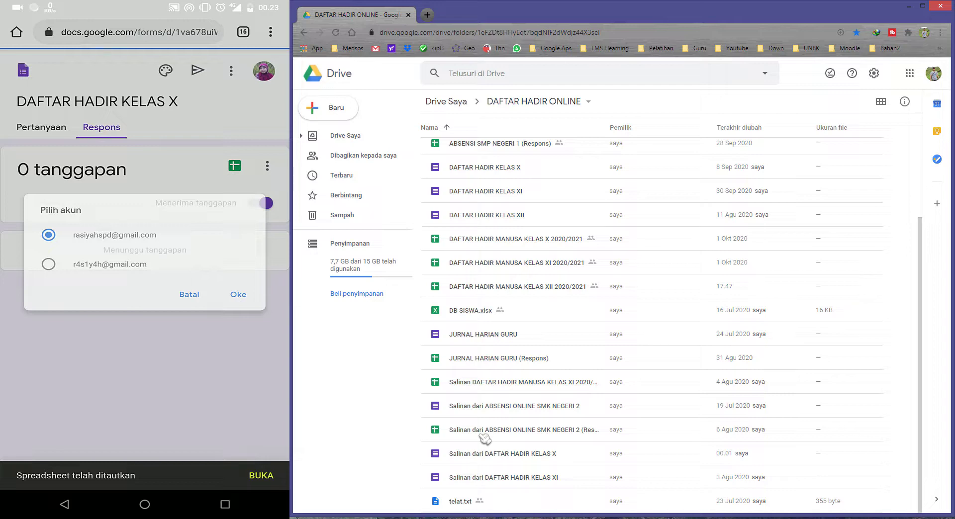
click(238, 295)
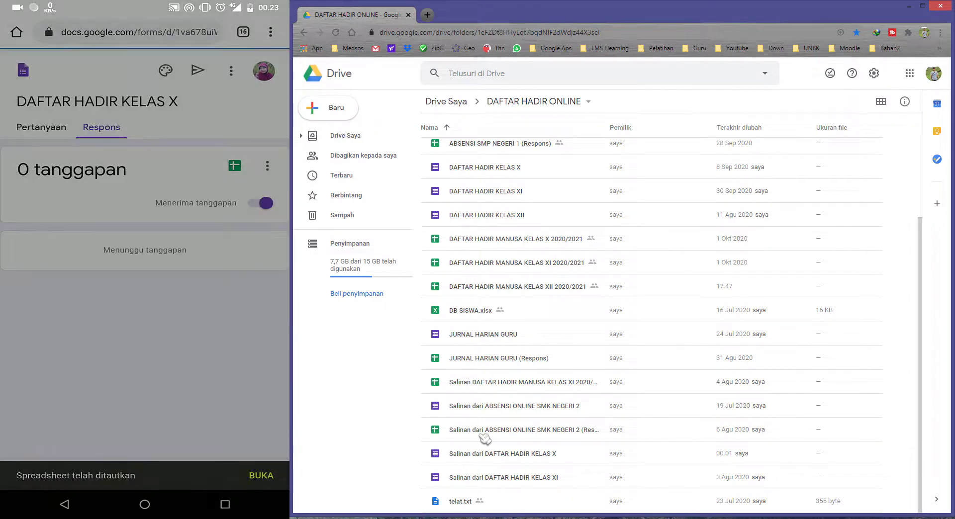
Step: Open the linked spreadsheet and view its KELASX, REKAP and Form Responses 2 sheets
click(261, 475)
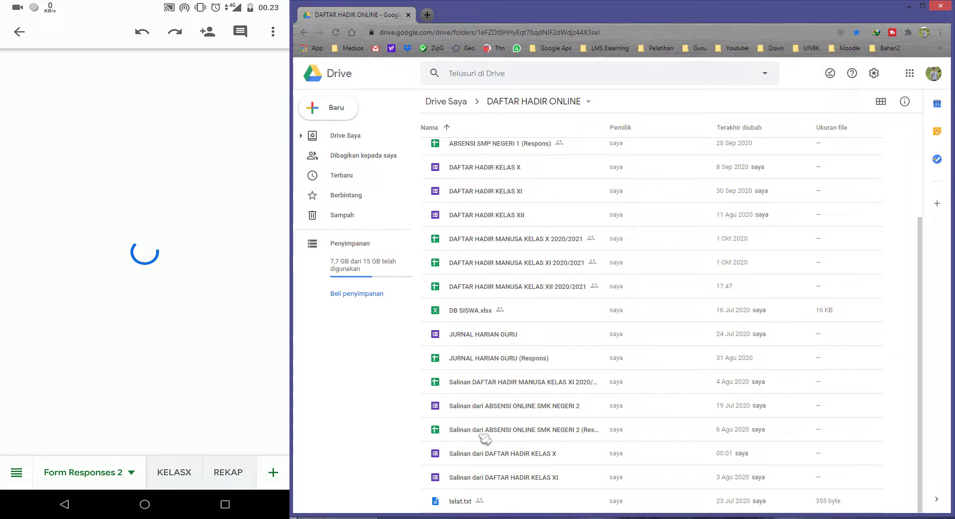
click(174, 472)
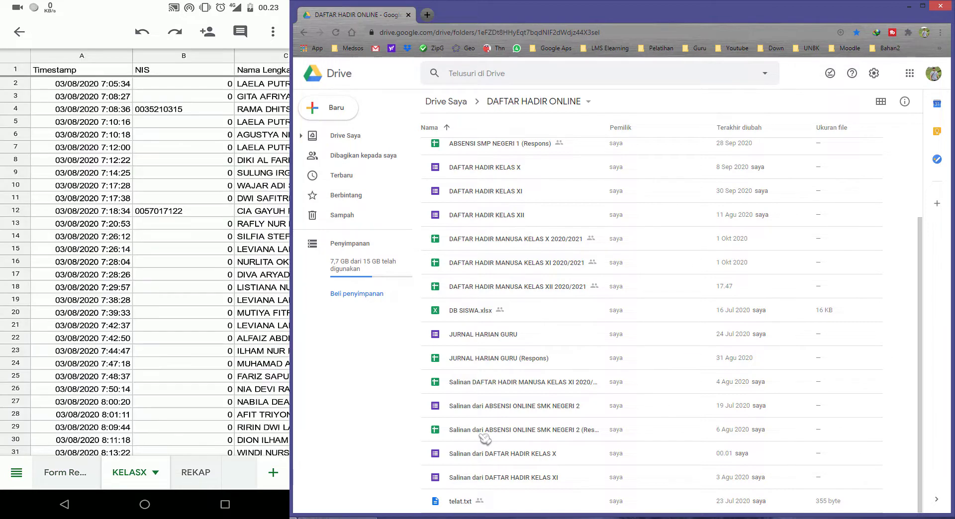
click(196, 473)
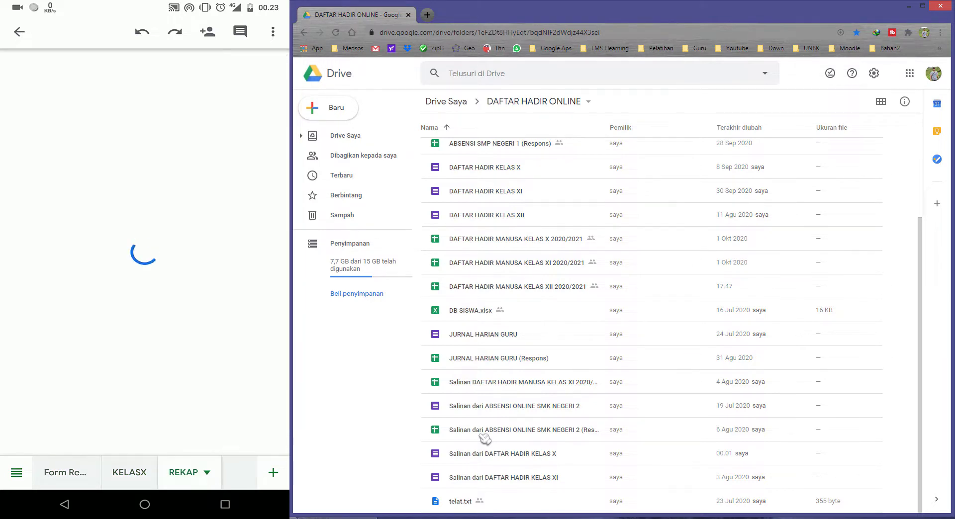
scroll(145, 249, down, 5)
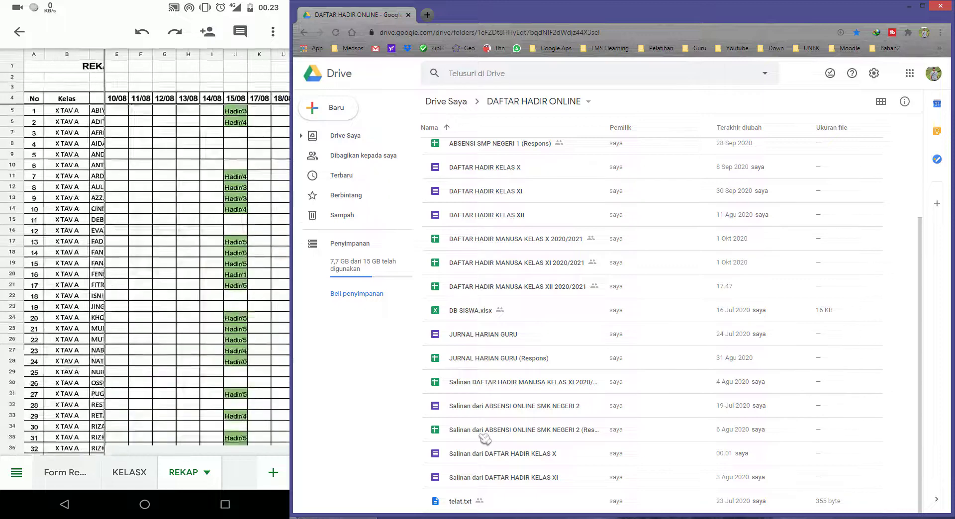
click(64, 472)
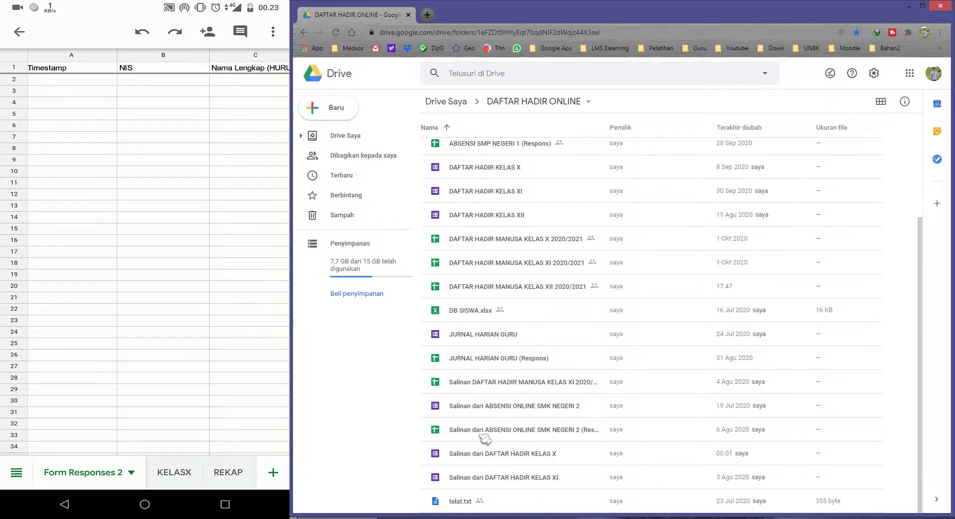
click(64, 505)
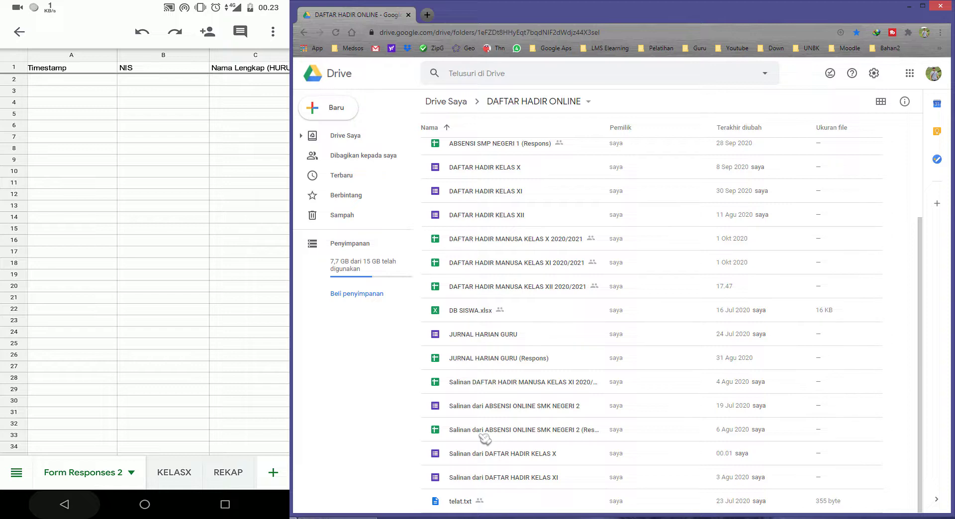